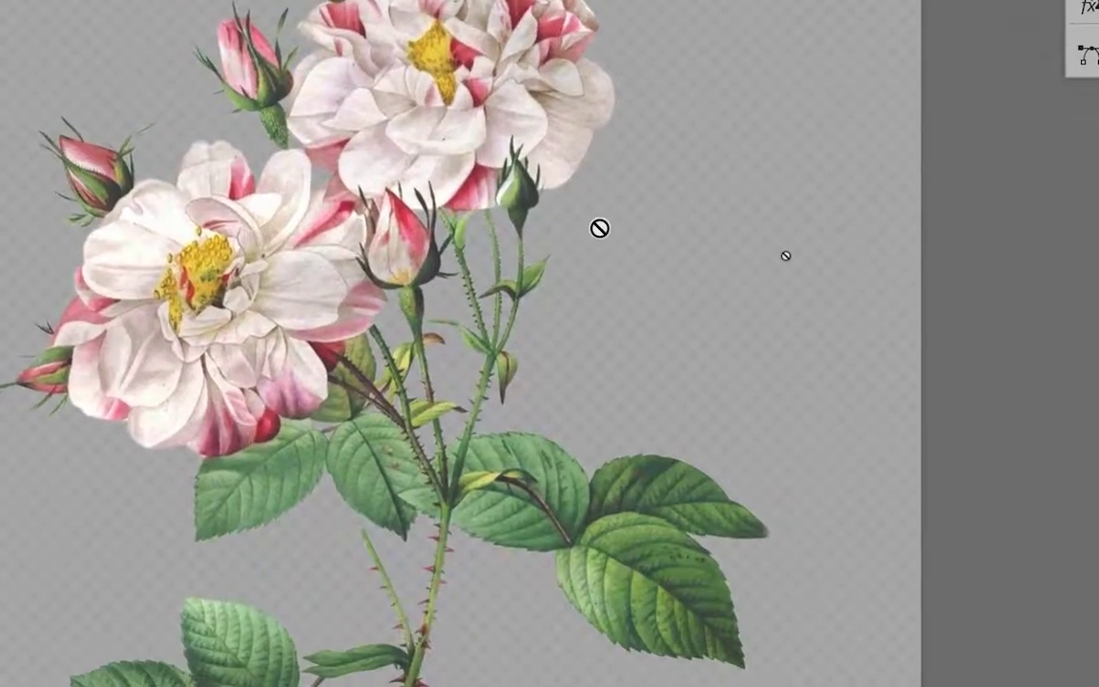
Make the white layer Calque 2 visible behind the cut-out rose.
scroll(605, 221, "down", 5)
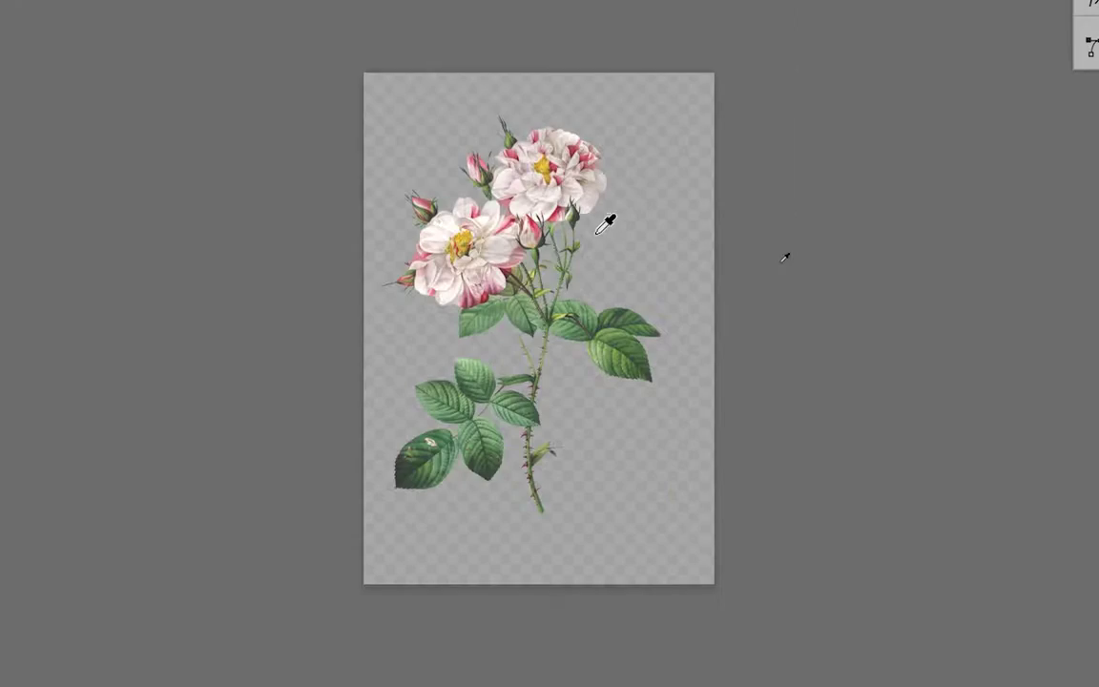
scroll(605, 222, "up", 3)
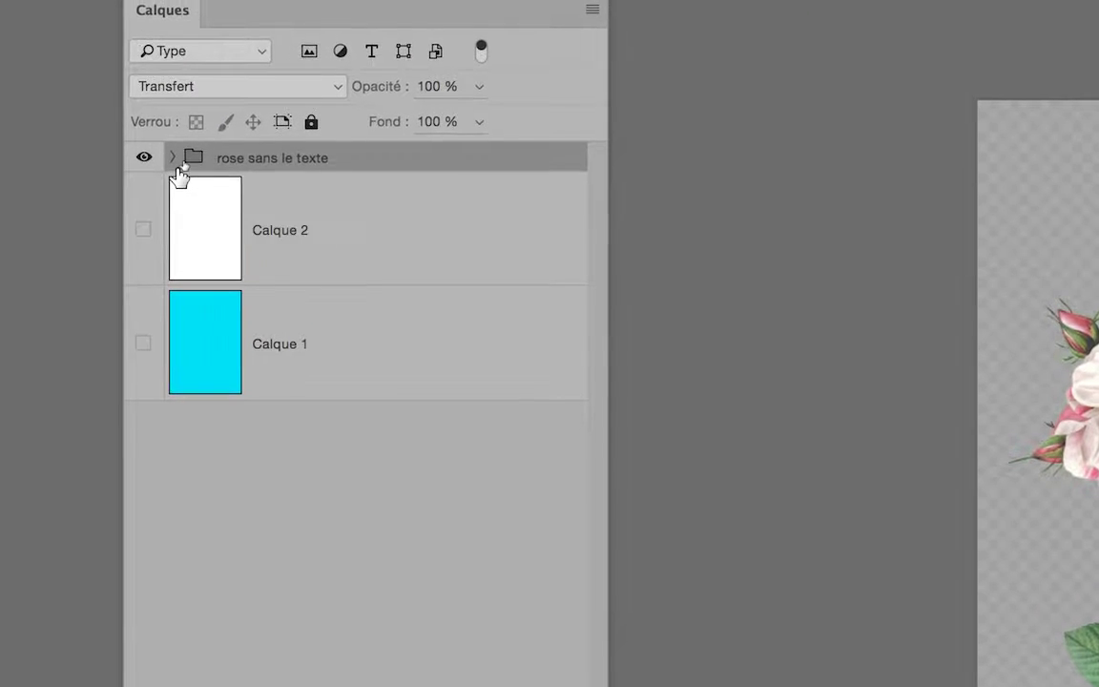
left_click(175, 161)
left_click(176, 164)
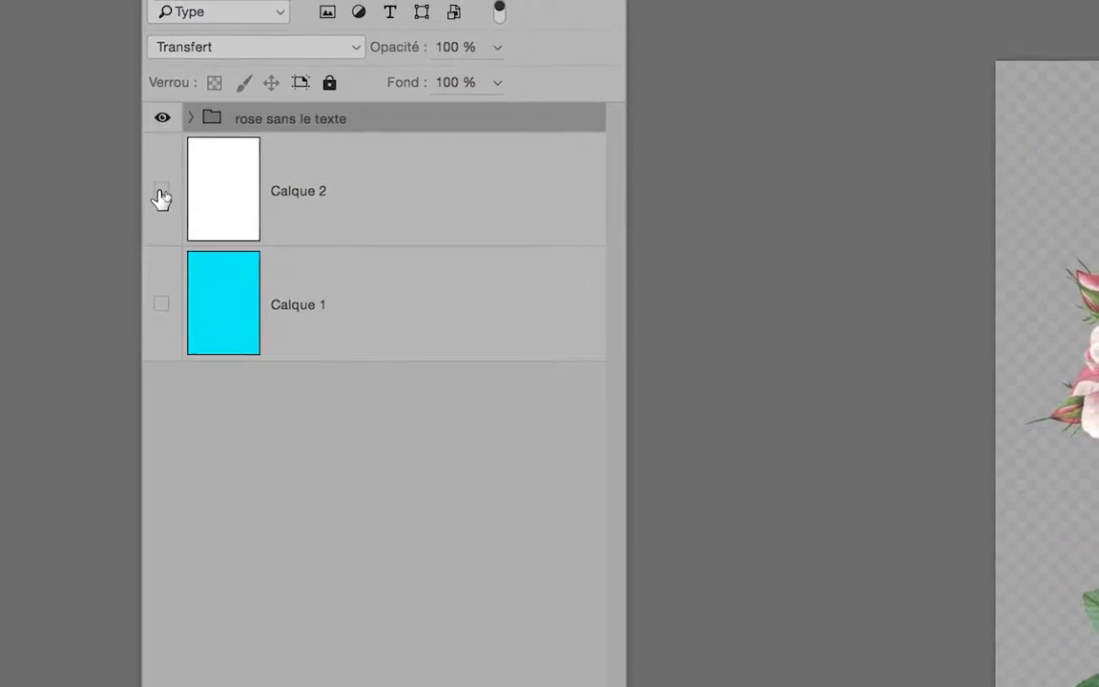
left_click(160, 191)
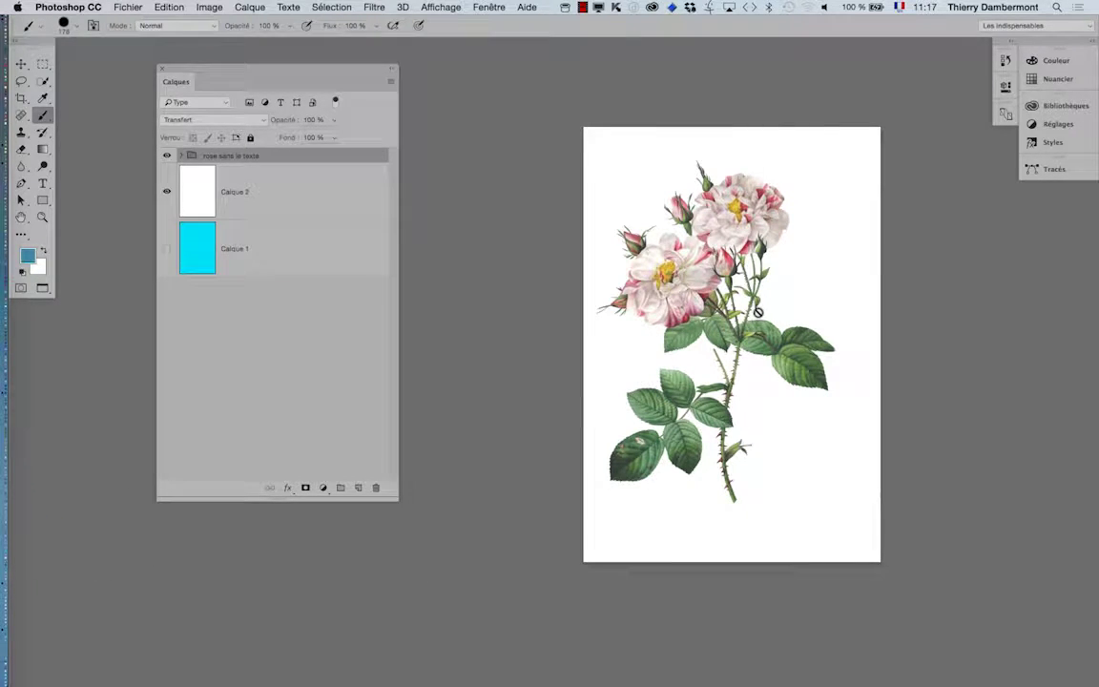
Move the layers panel away from the enlarged rose artwork and activate the Hand tool.
scroll(742, 269, "up", 1)
scroll(740, 267, "up", 4)
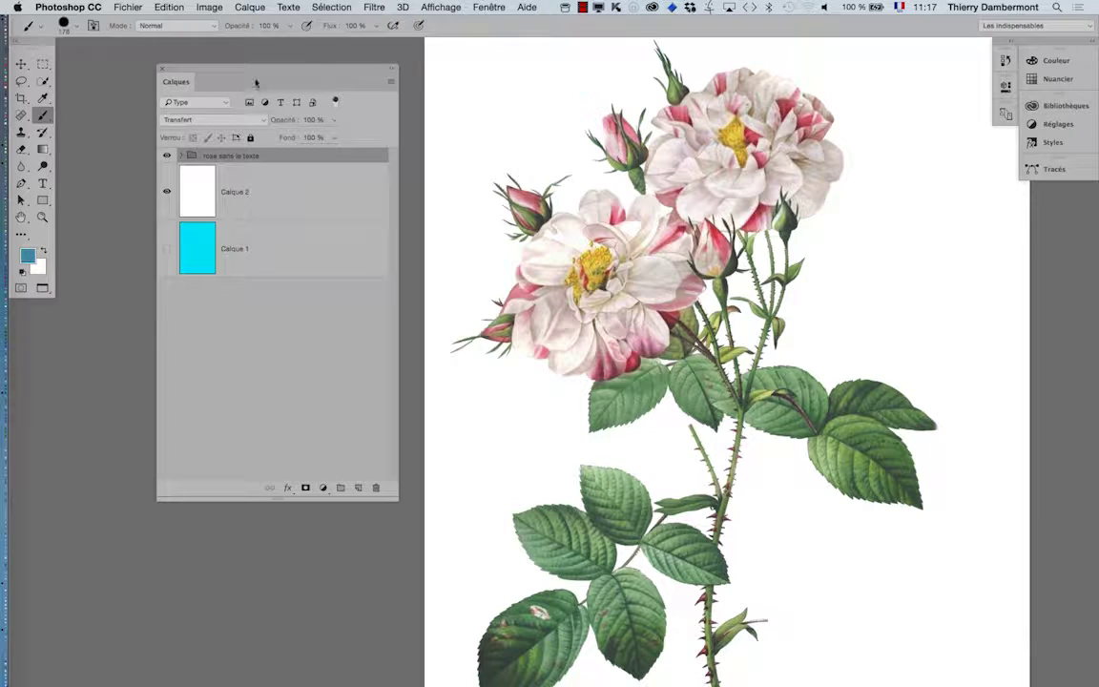
left_click_drag(263, 70, 205, 69)
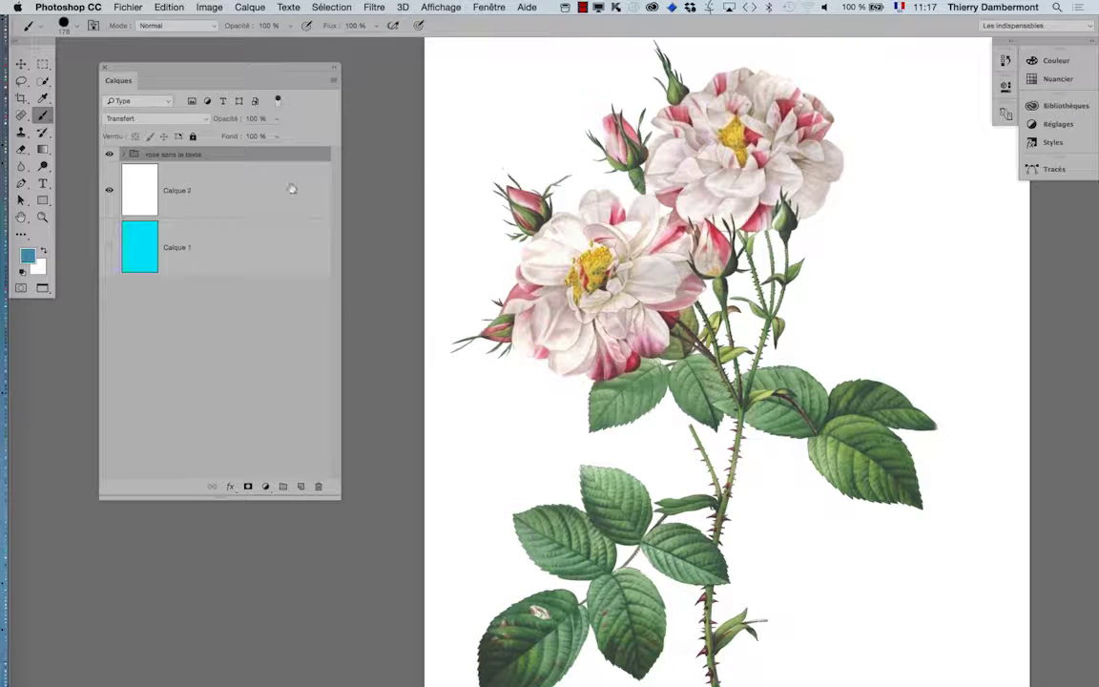
left_click(21, 218)
left_click_drag(460, 322, 404, 353)
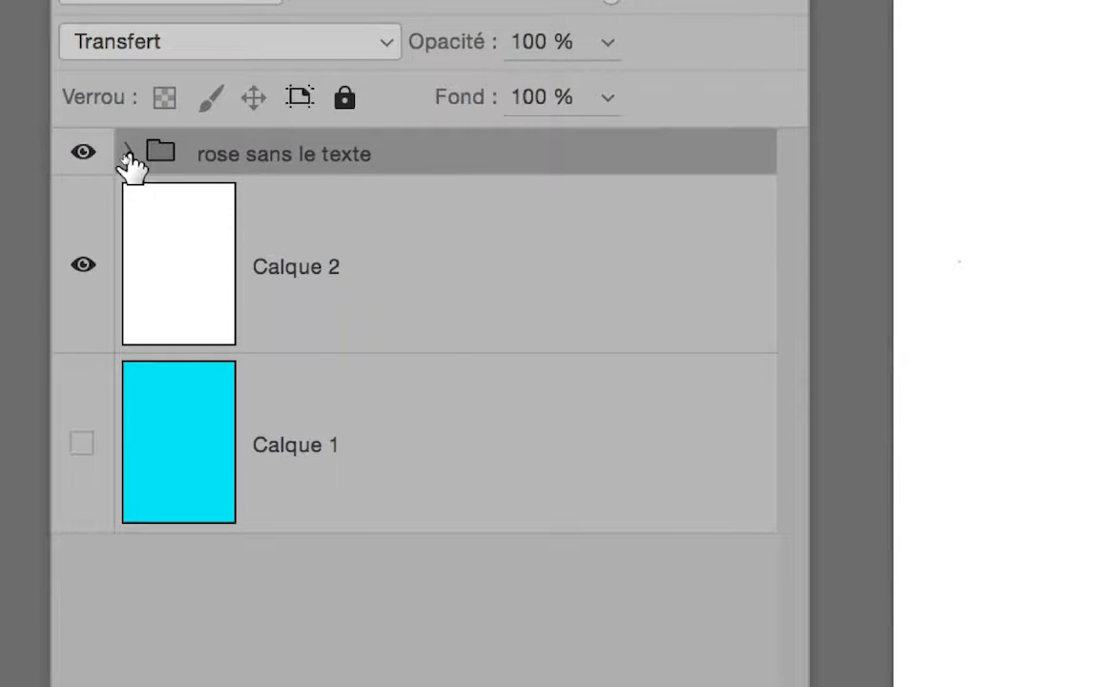
Examine the layers and masks inside the "rose sans le texte" group, leaving the group collapsed.
left_click(128, 163)
left_click(232, 220)
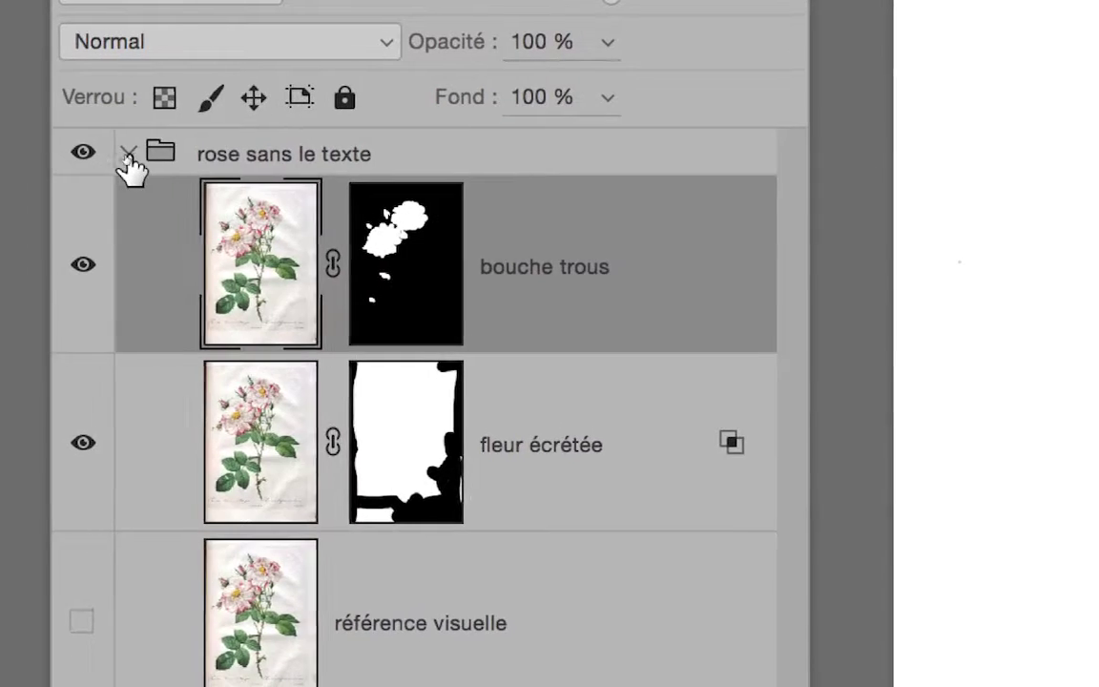
left_click(53, 89)
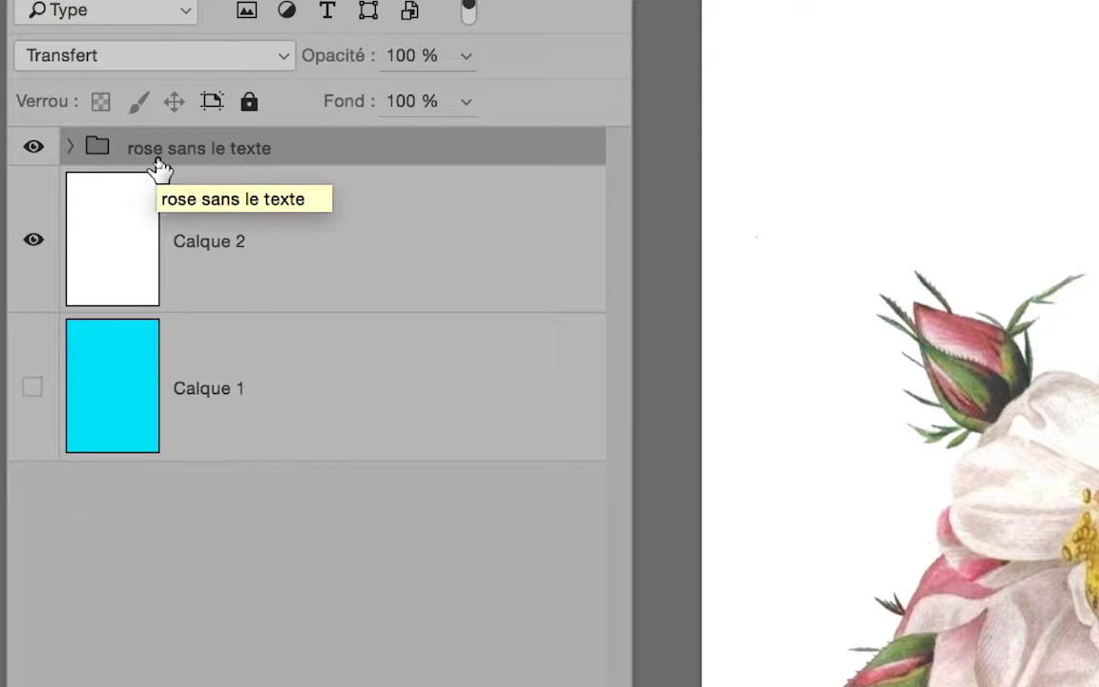
left_click(70, 148)
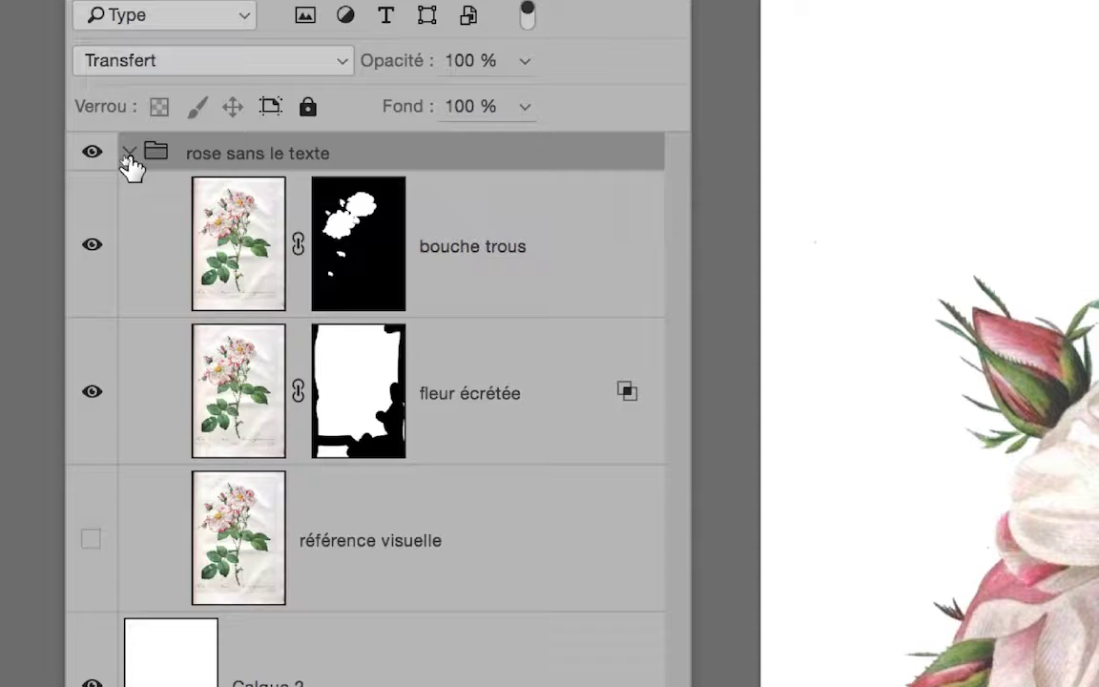
left_click(127, 153)
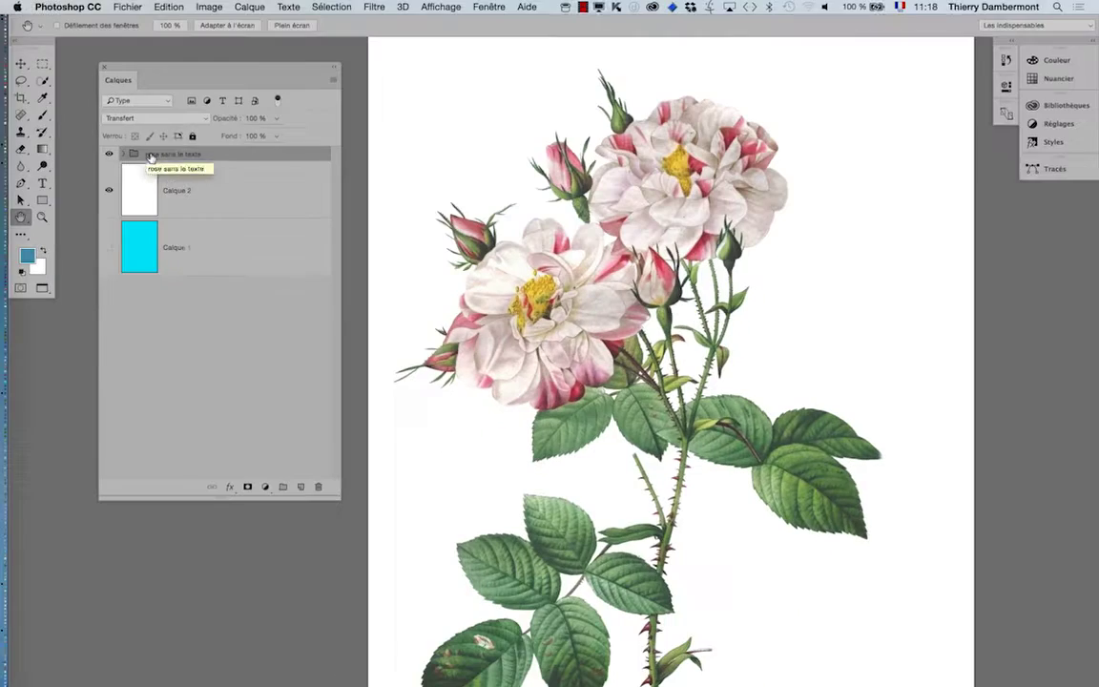
left_click(250, 7)
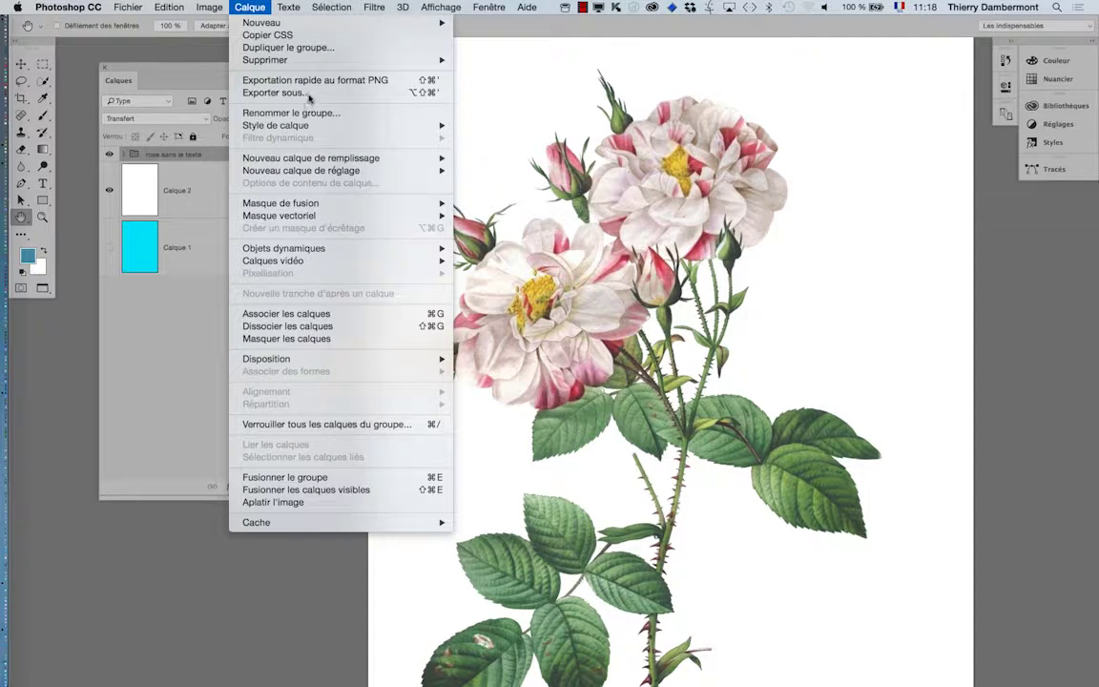
mouse_move(325, 172)
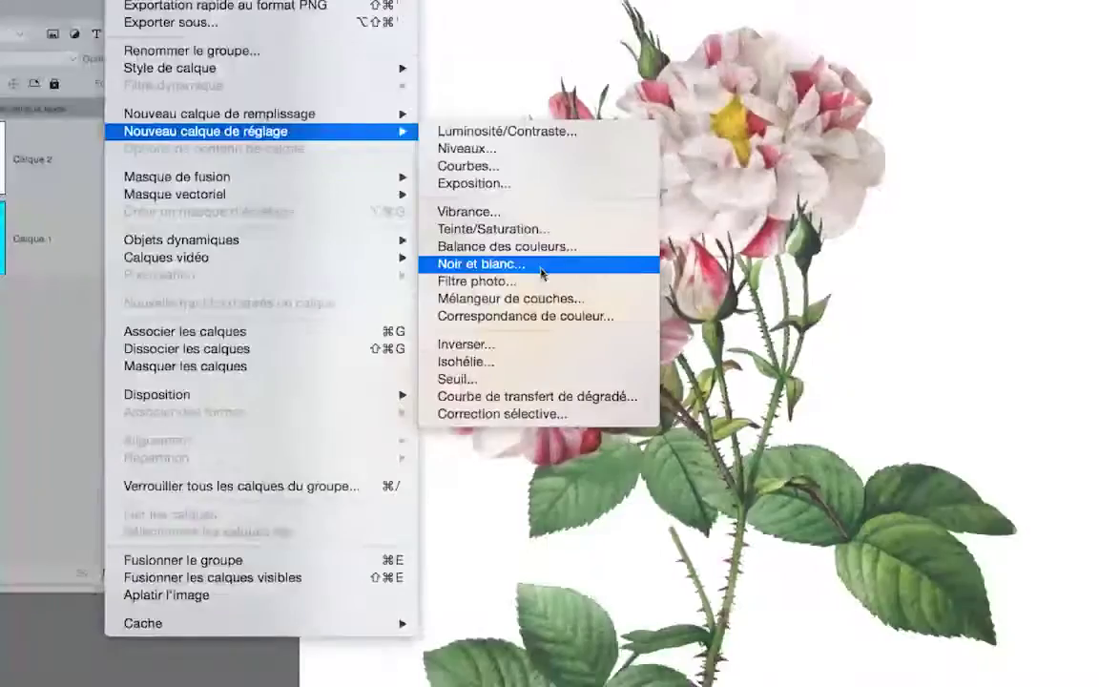
key("Escape")
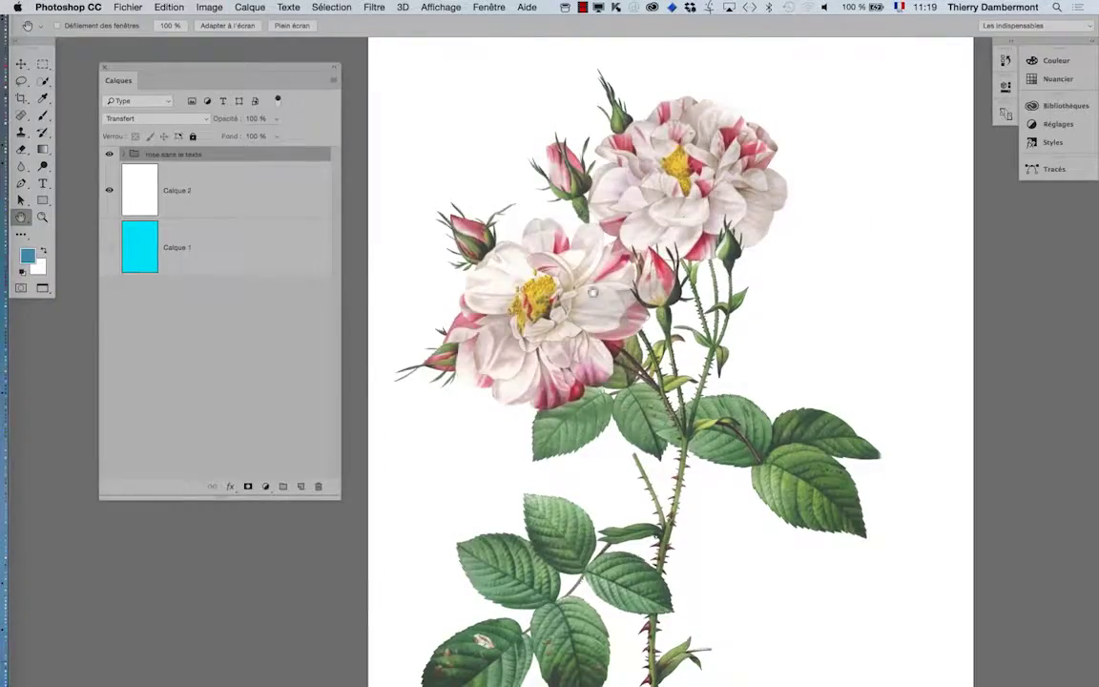
Add a Noir et blanc adjustment layer above the "rose sans le texte" group with the default name and options.
left_click(247, 6)
mouse_move(287, 170)
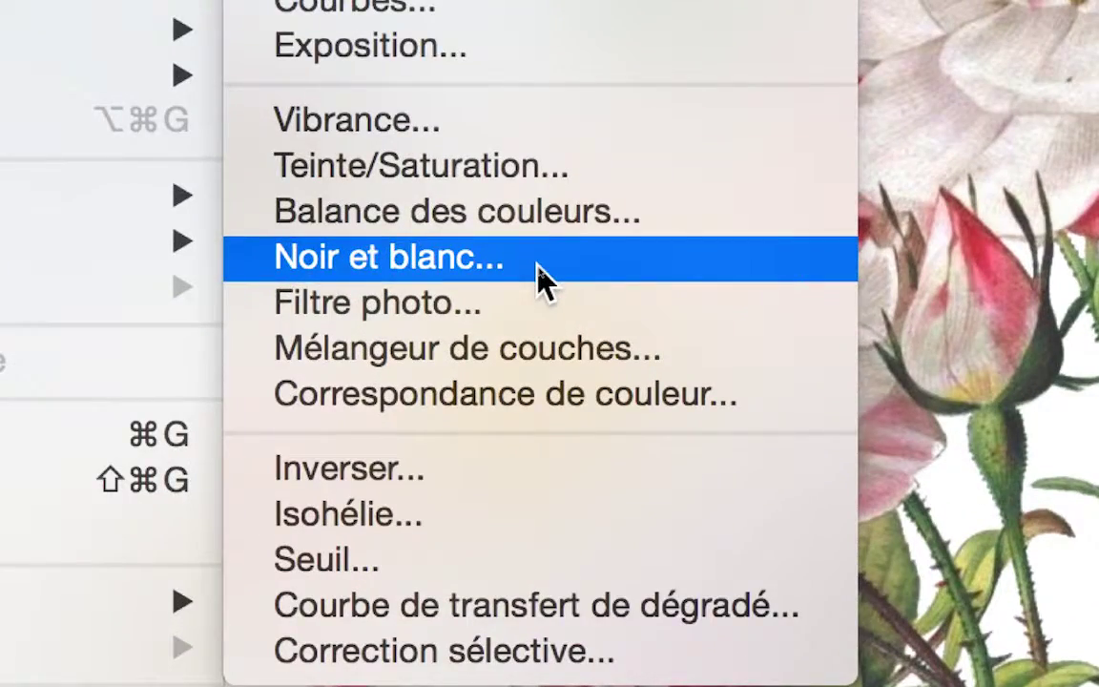
left_click(540, 276)
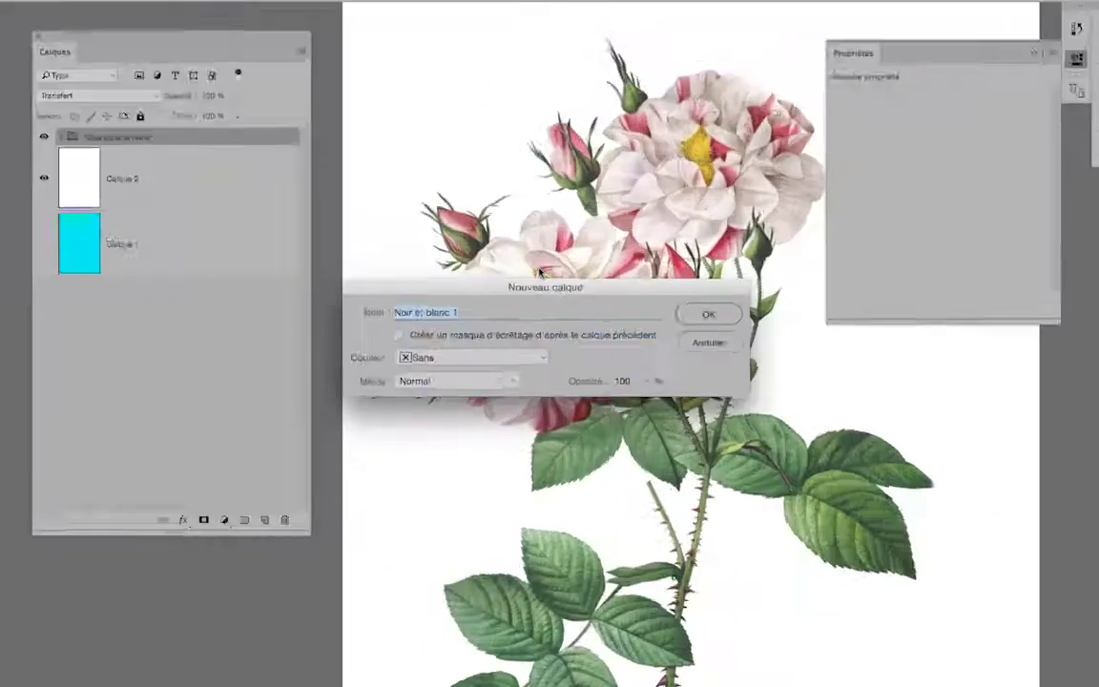
key("Return")
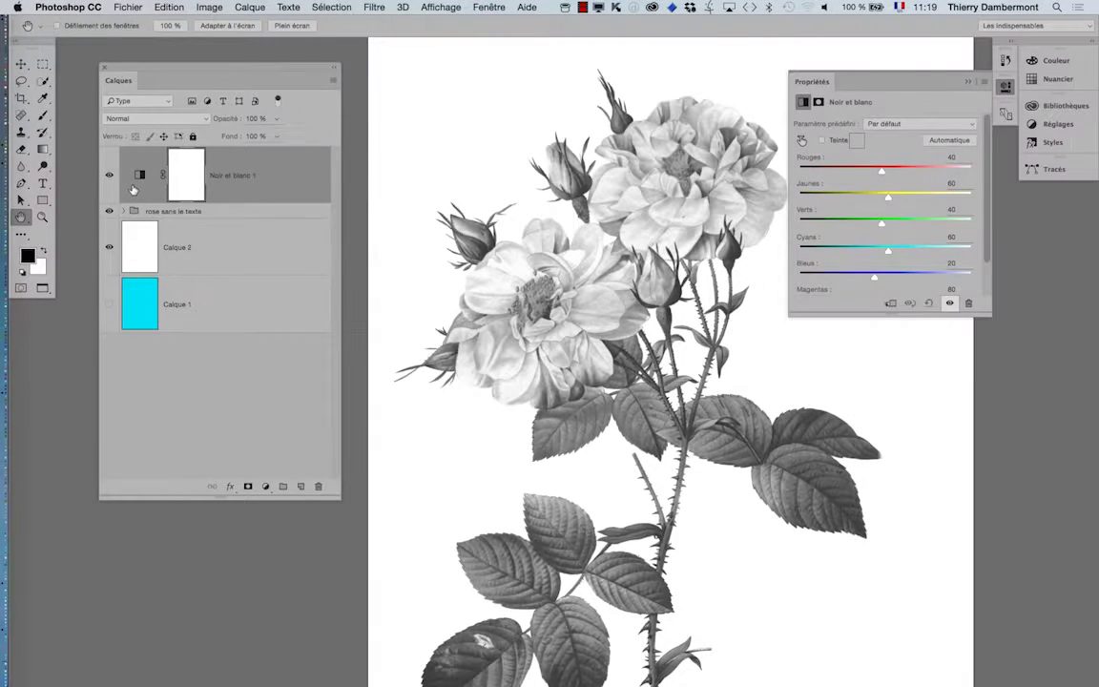
Arrange the layers and properties panels clear of the roses and enlarge the properties panel to fit all six colour sliders.
left_click_drag(216, 67, 140, 305)
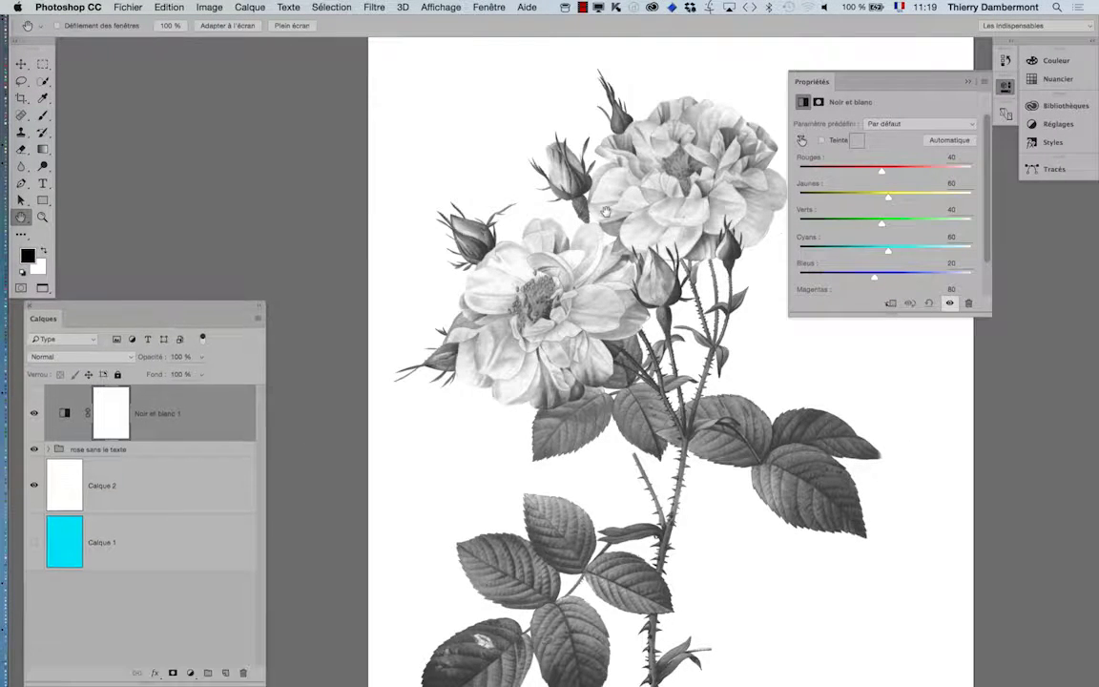
left_click_drag(549, 195, 394, 179)
left_click_drag(787, 82, 715, 75)
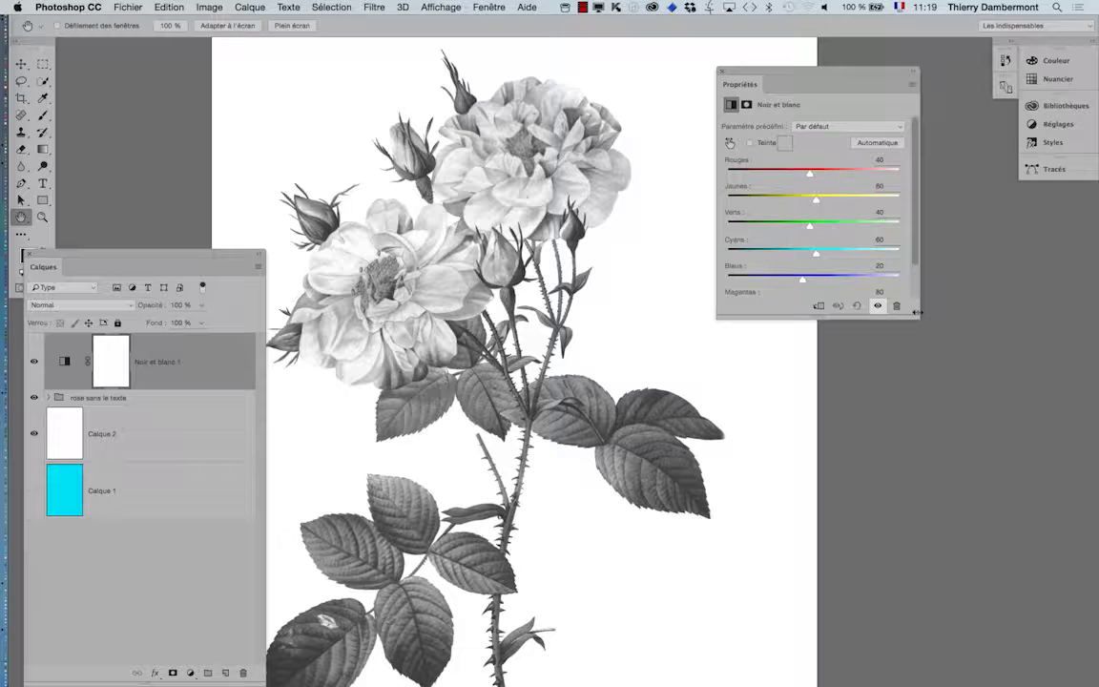
left_click_drag(915, 312, 923, 405)
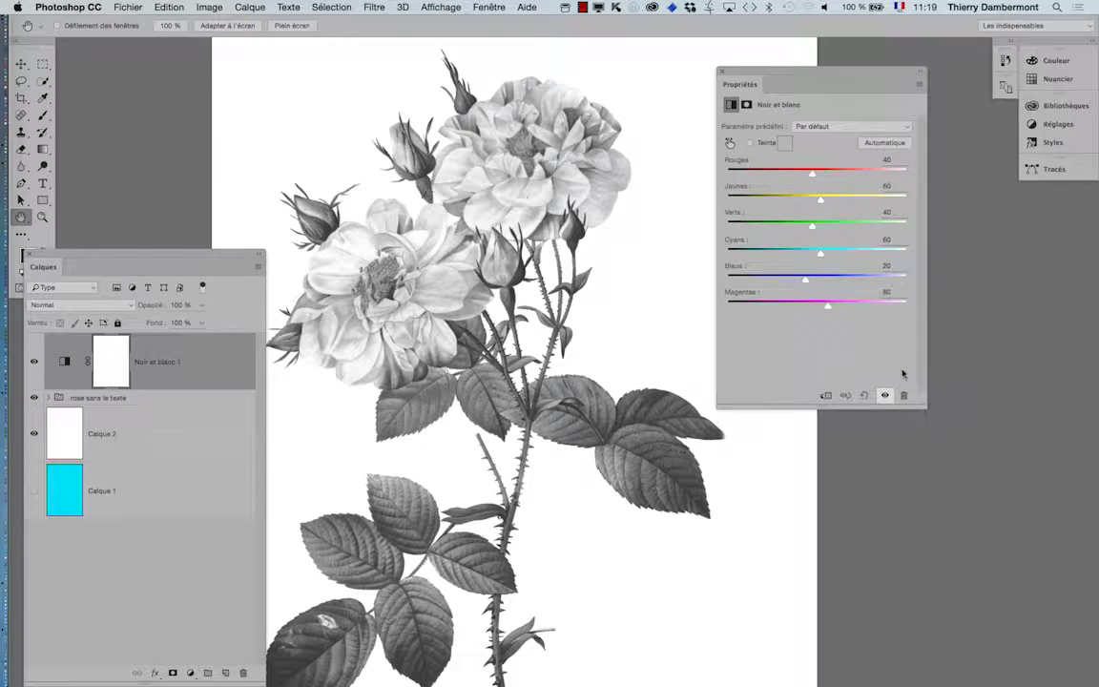
left_click(490, 7)
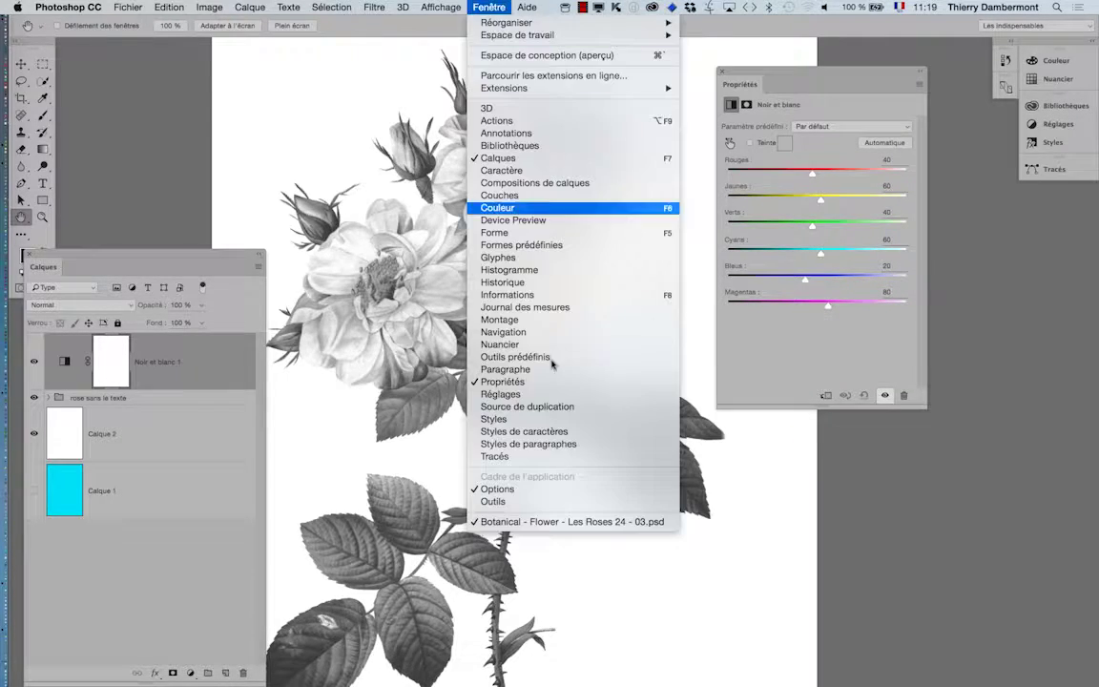
left_click(206, 259)
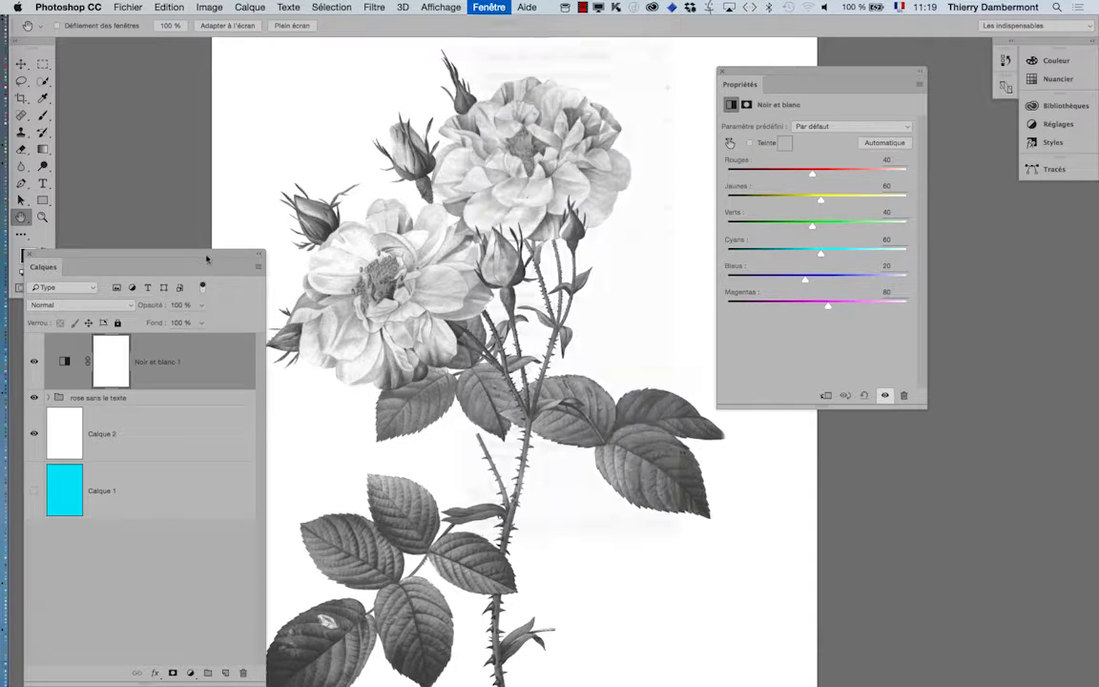
left_click_drag(206, 258, 305, 100)
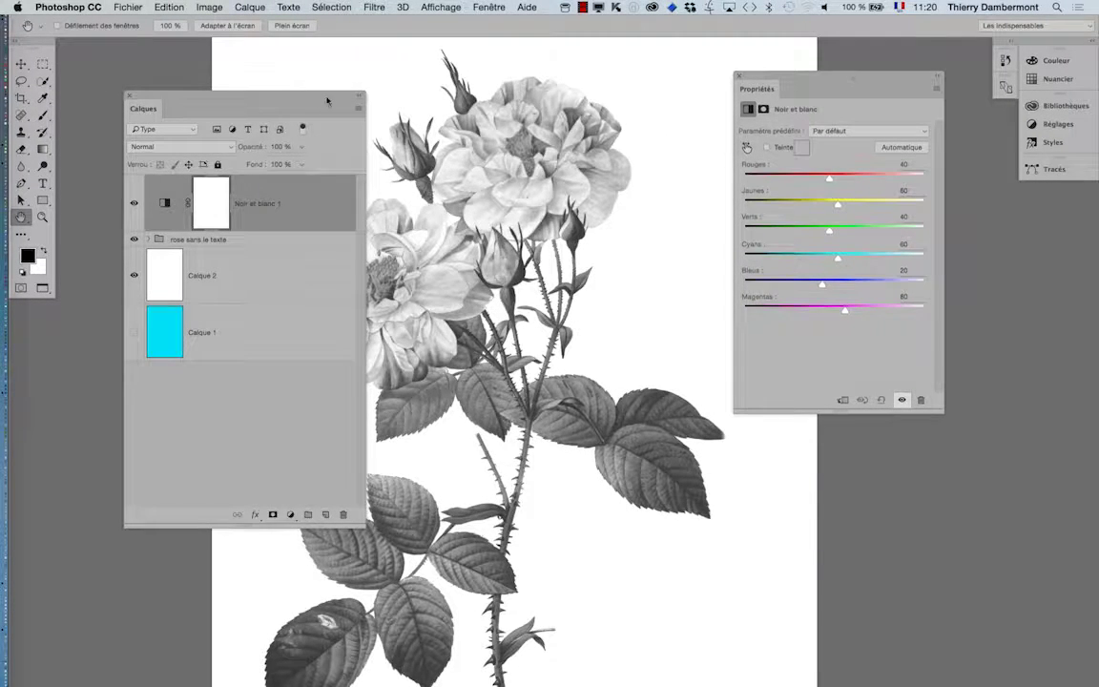
left_click_drag(328, 97, 184, 390)
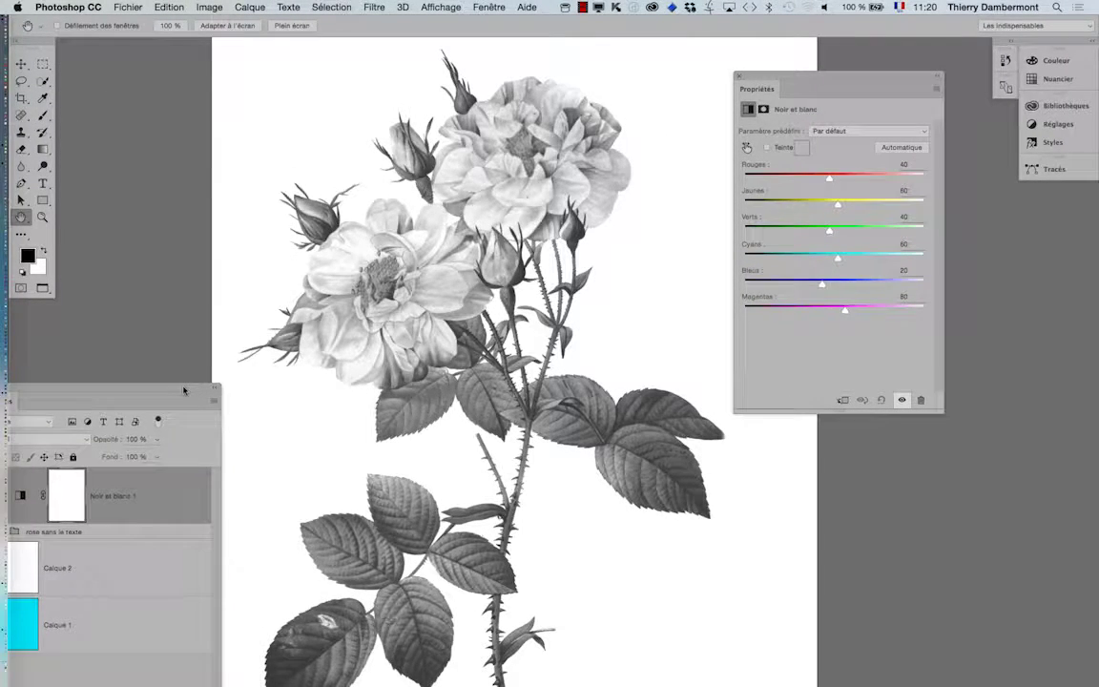
left_click_drag(813, 78, 834, 83)
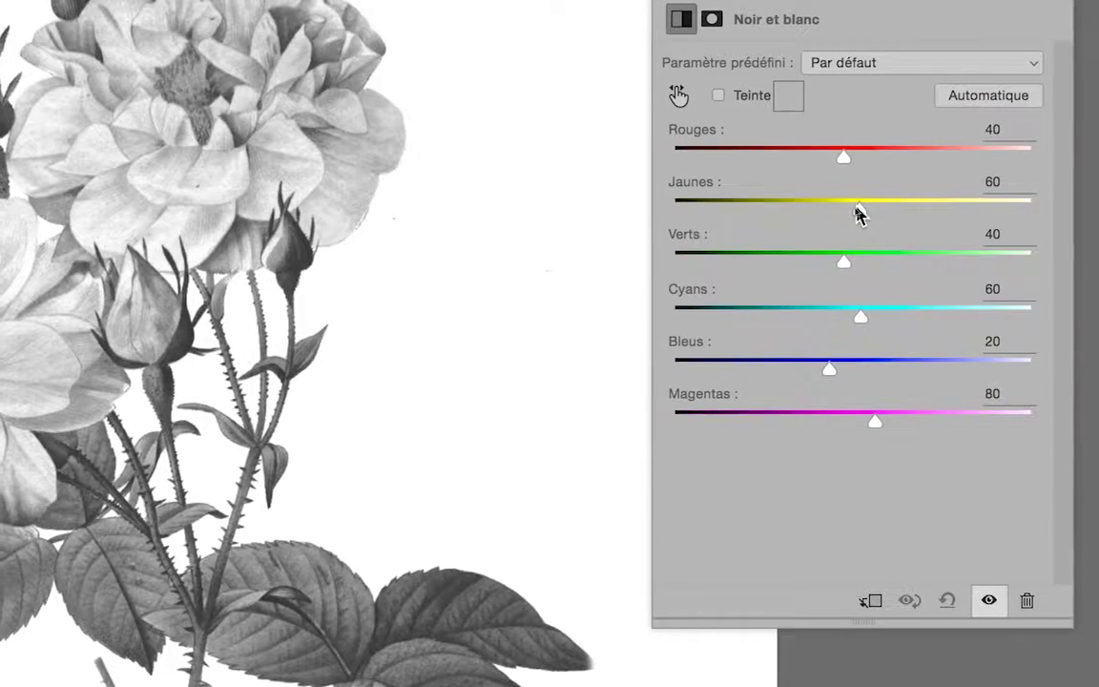
Try darker and lighter yellow tones in the Noir et blanc adjustment, setting Jaunes to 124.
left_click_drag(856, 212, 740, 208)
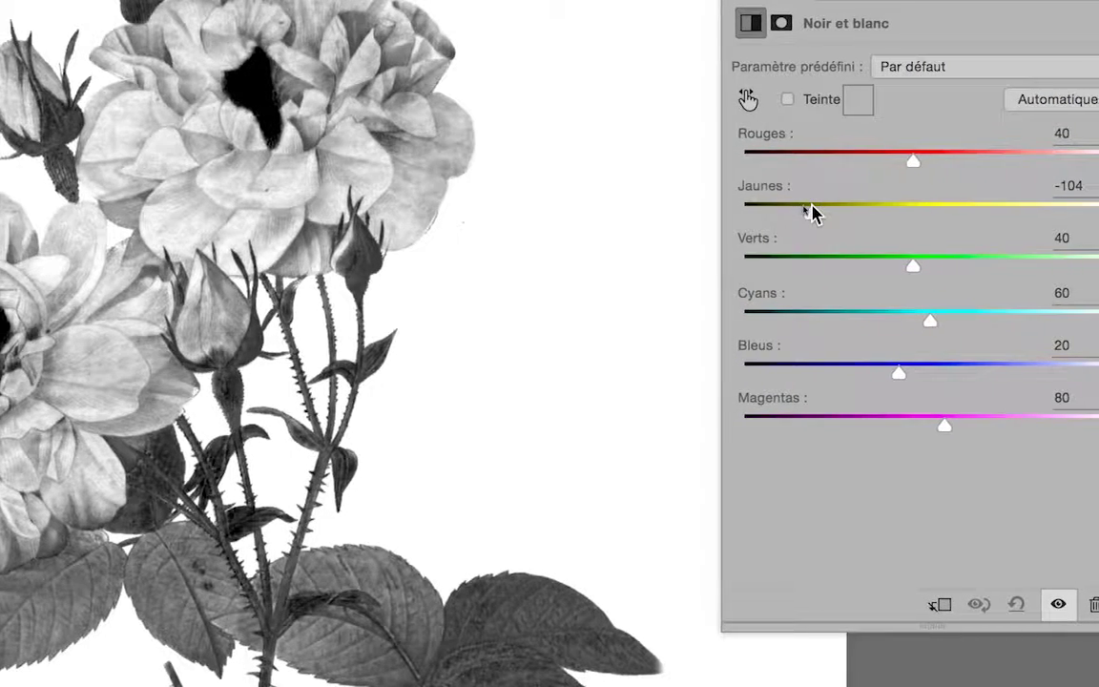
left_click_drag(811, 212, 1013, 222)
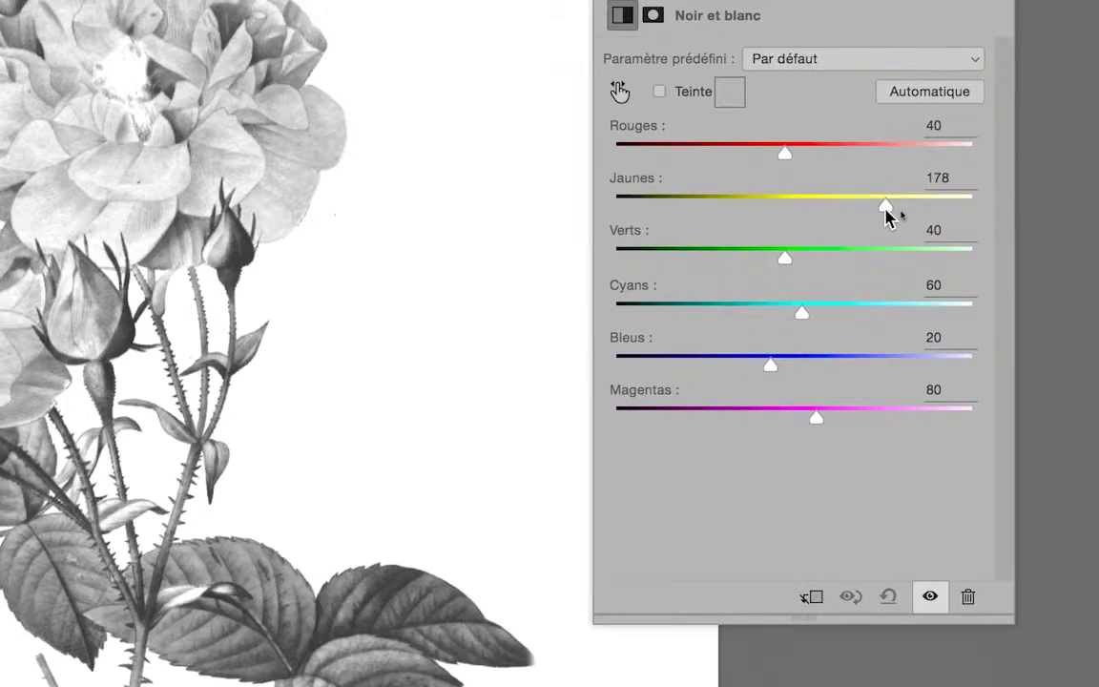
left_click_drag(885, 213, 847, 211)
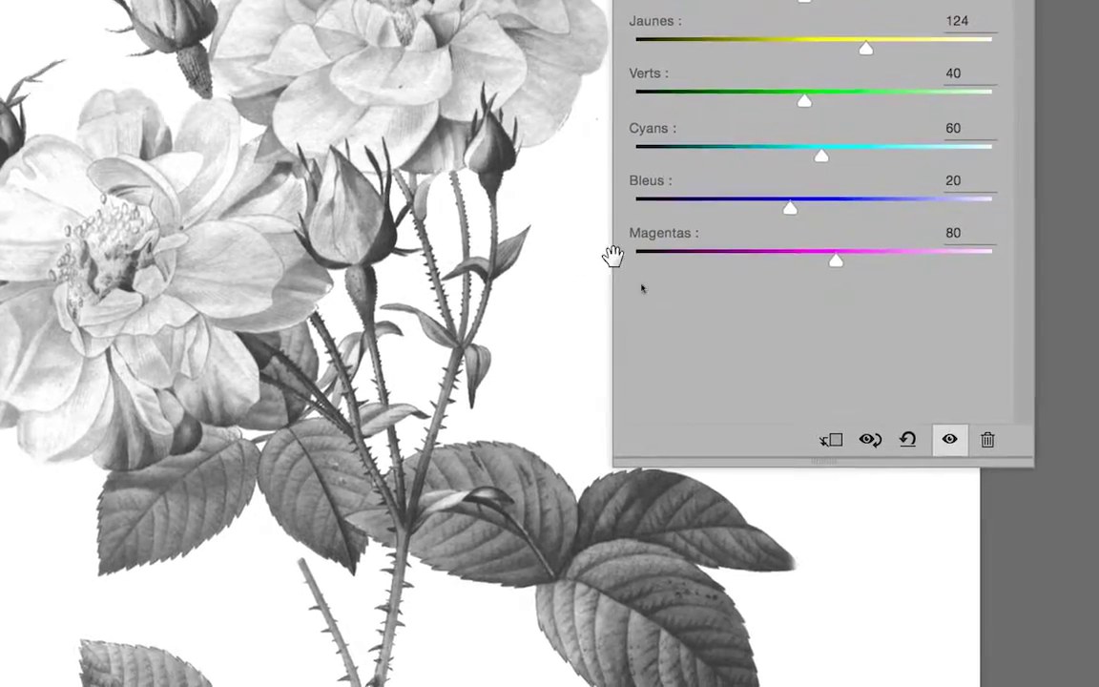
Set Magentas to 158 and Rouges to 69 in the Noir et blanc adjustment.
left_click_drag(836, 260, 785, 266)
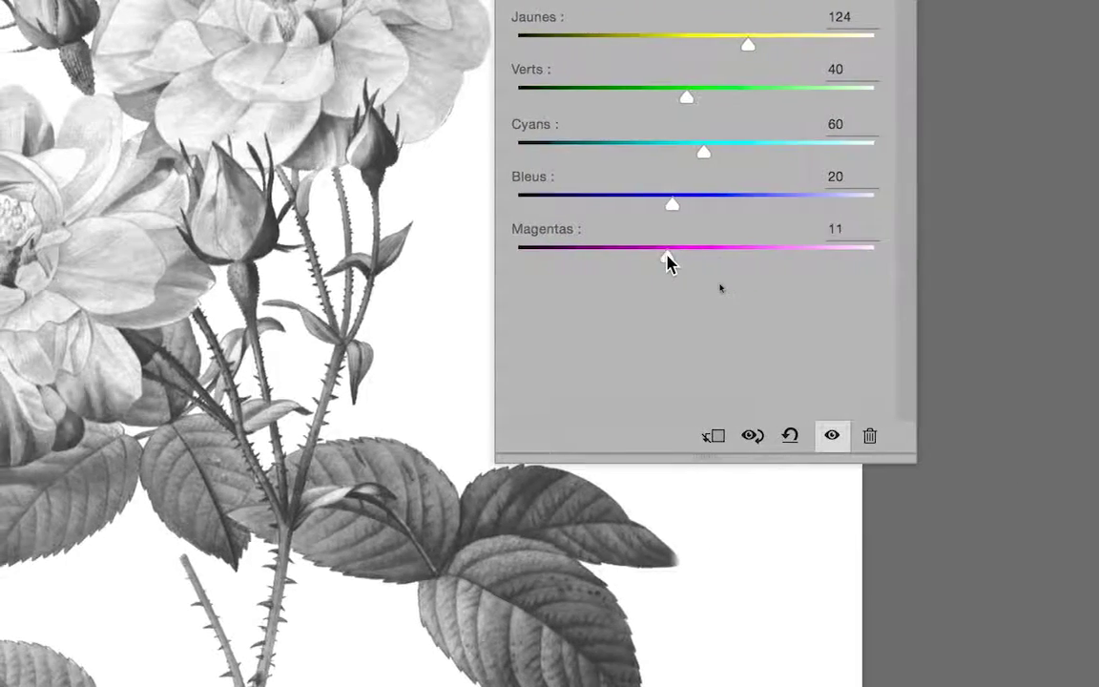
left_click_drag(668, 263, 706, 258)
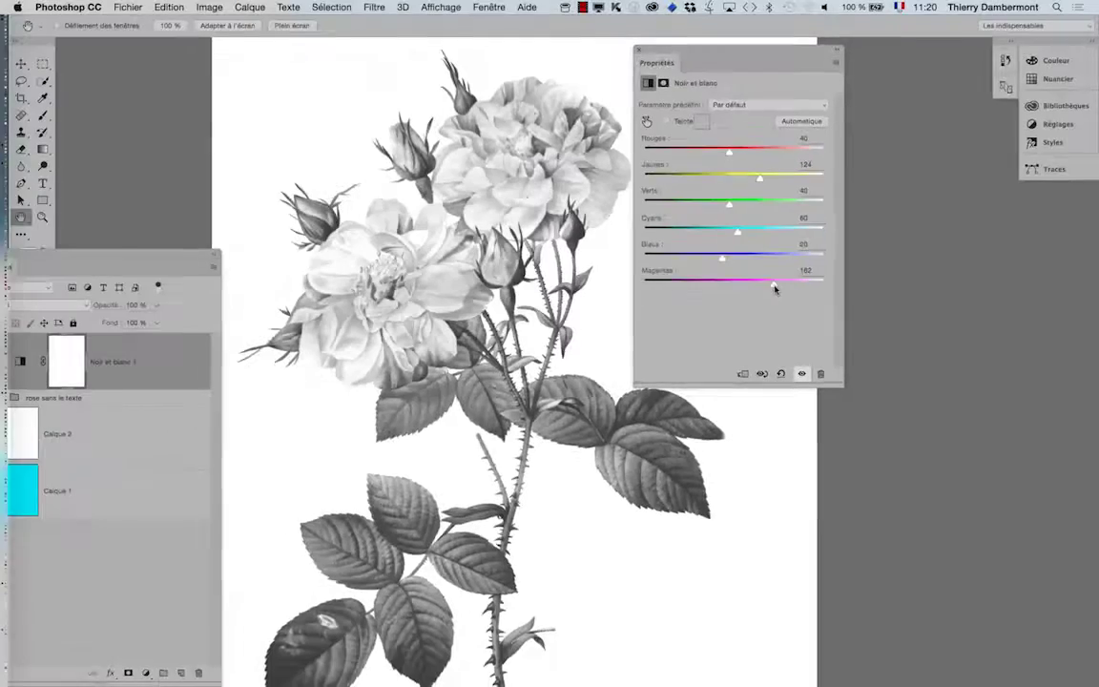
left_click_drag(639, 47, 918, 76)
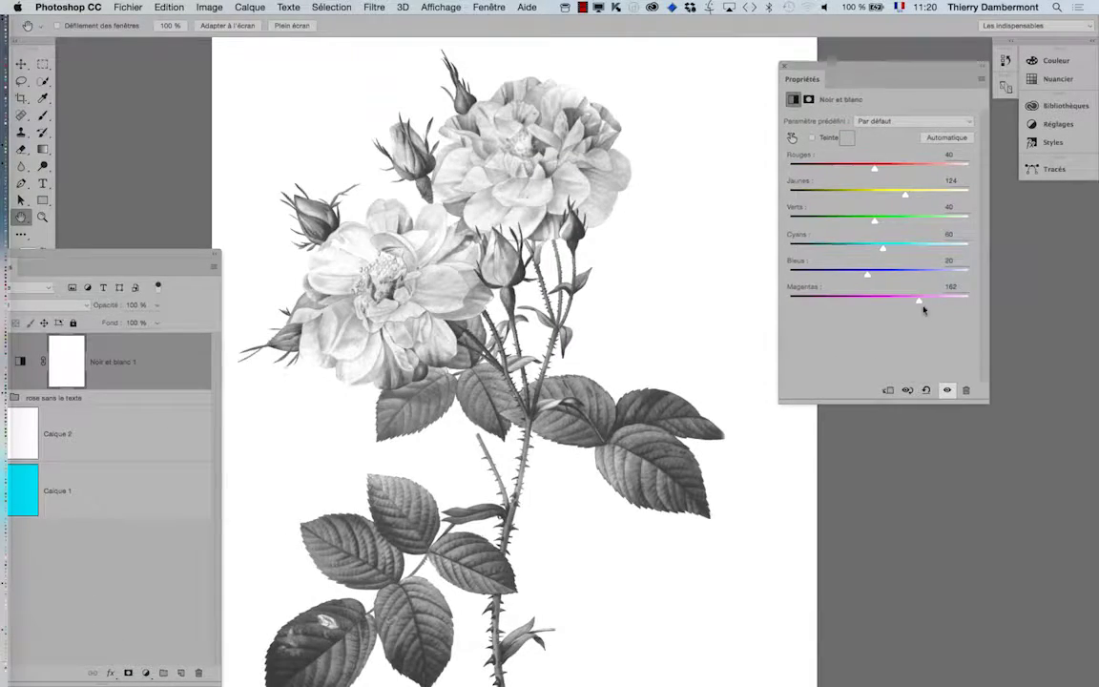
mouse_move(919, 299)
left_mouse_down()
mouse_move(828, 301)
mouse_move(917, 295)
left_mouse_up()
mouse_move(876, 169)
left_mouse_down()
mouse_move(833, 169)
mouse_move(916, 167)
mouse_move(844, 172)
mouse_move(886, 170)
left_mouse_up()
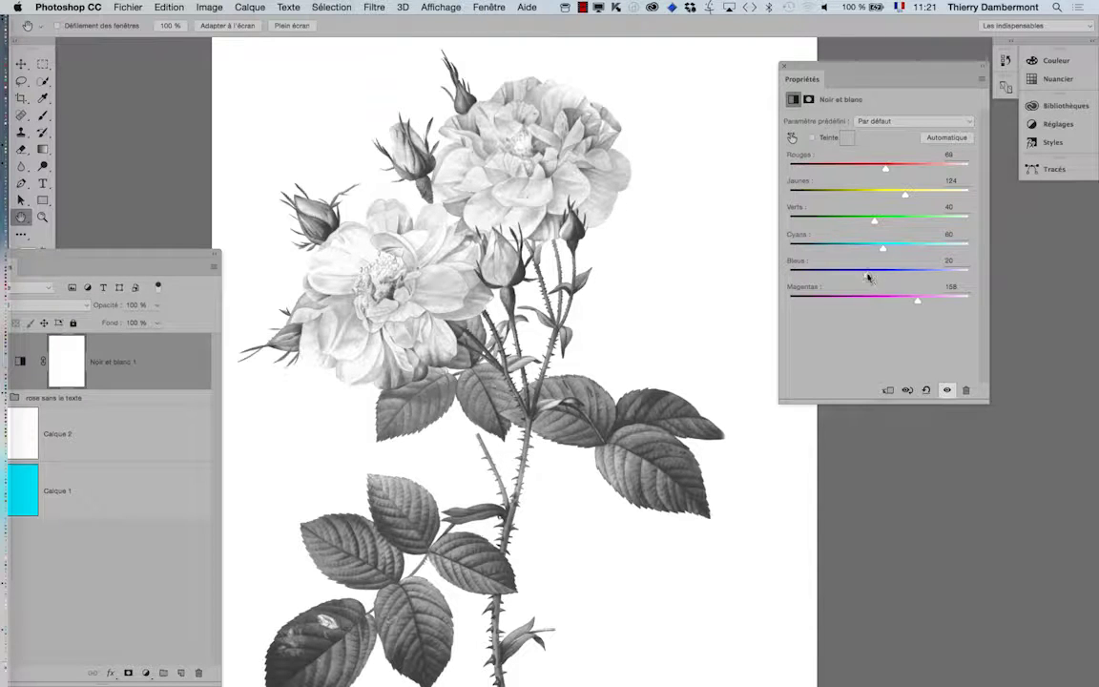
Set the Noir et blanc adjustment to Rouges 18, Jaunes 75, Verts -22, Bleus -13 and Magentas -36.
left_click_drag(895, 275, 872, 271)
mouse_move(873, 221)
left_mouse_down()
mouse_move(847, 223)
mouse_move(922, 223)
mouse_move(853, 227)
left_mouse_up()
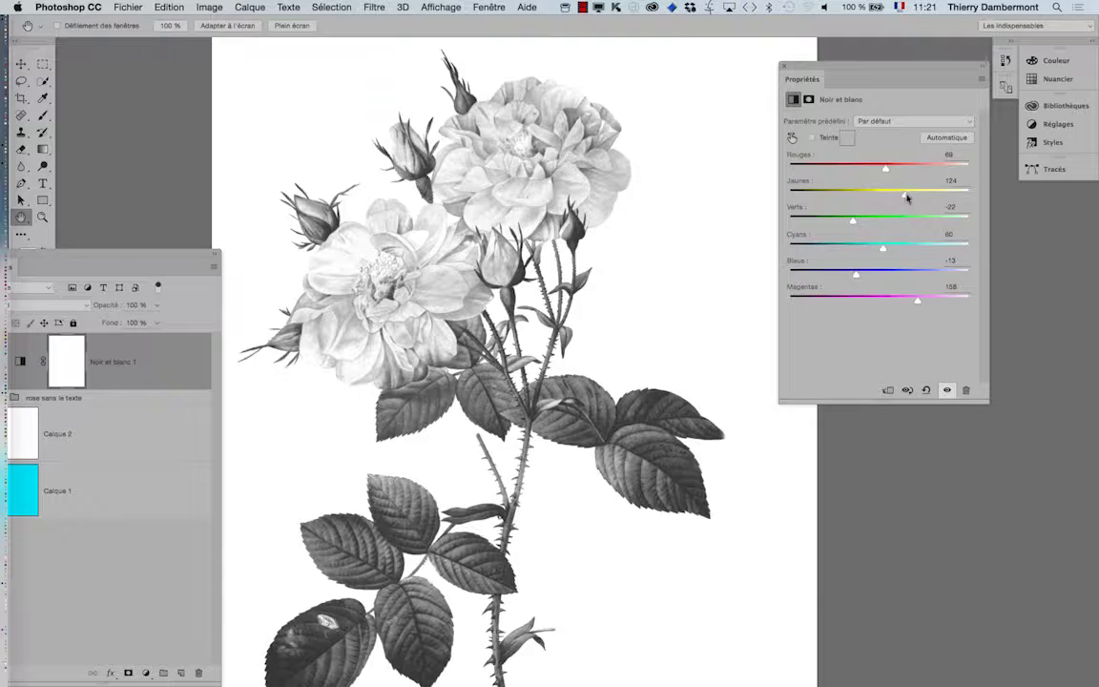
left_click_drag(907, 198, 867, 170)
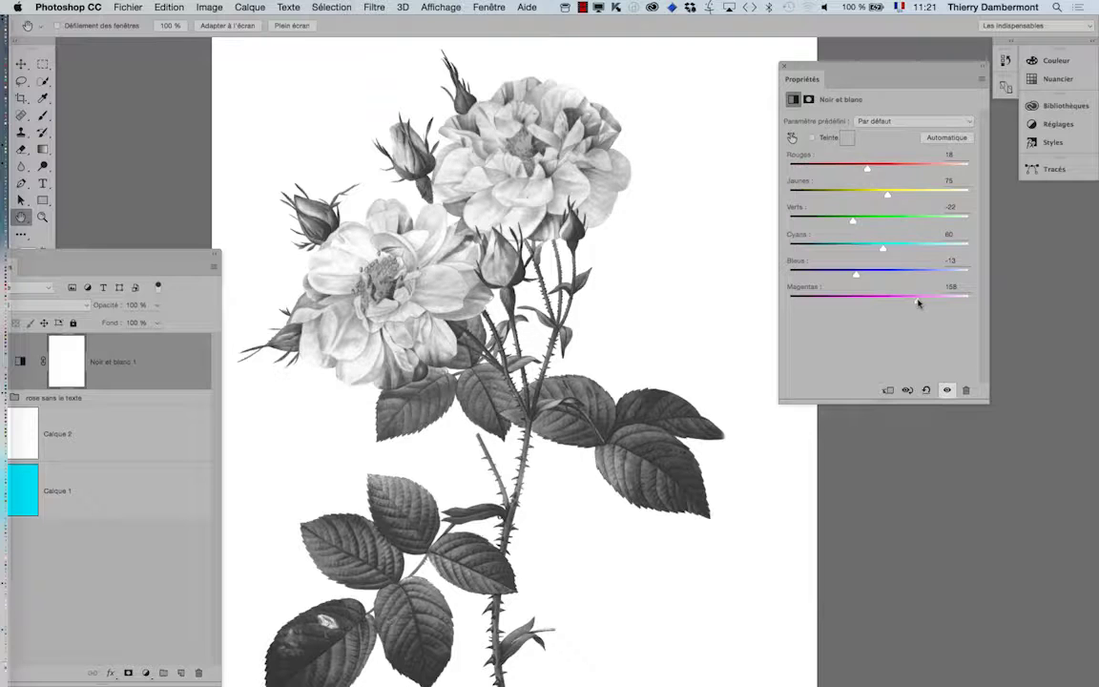
left_click_drag(918, 301, 848, 305)
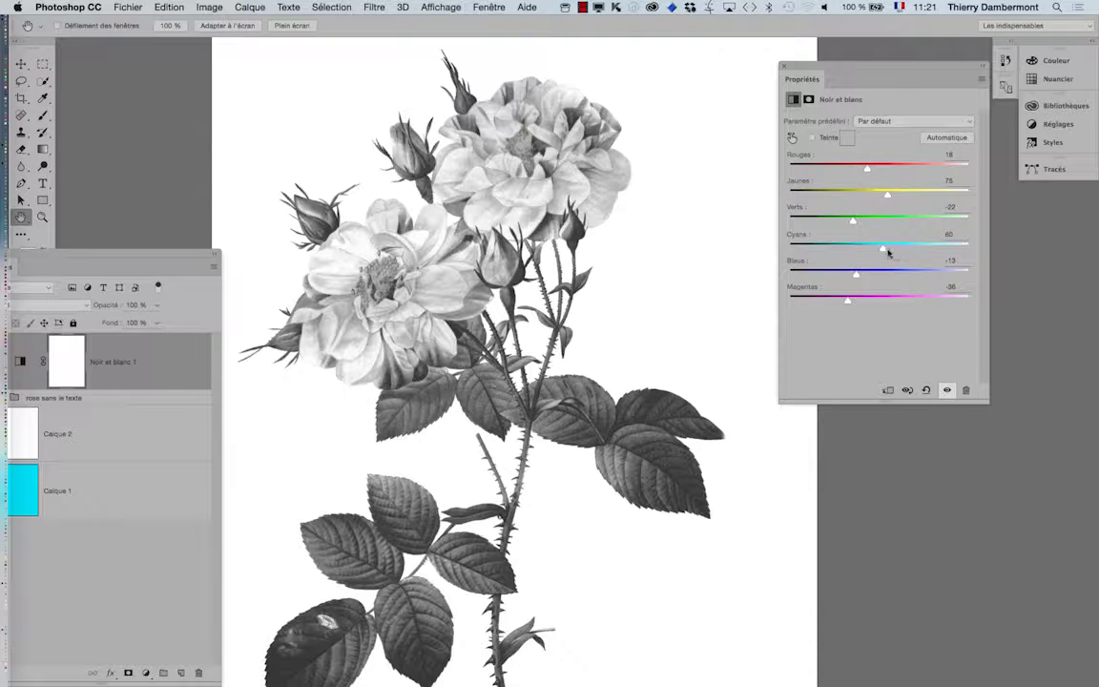
Set Cyans to -49 in the Noir et blanc adjustment.
left_click_drag(883, 249, 853, 245)
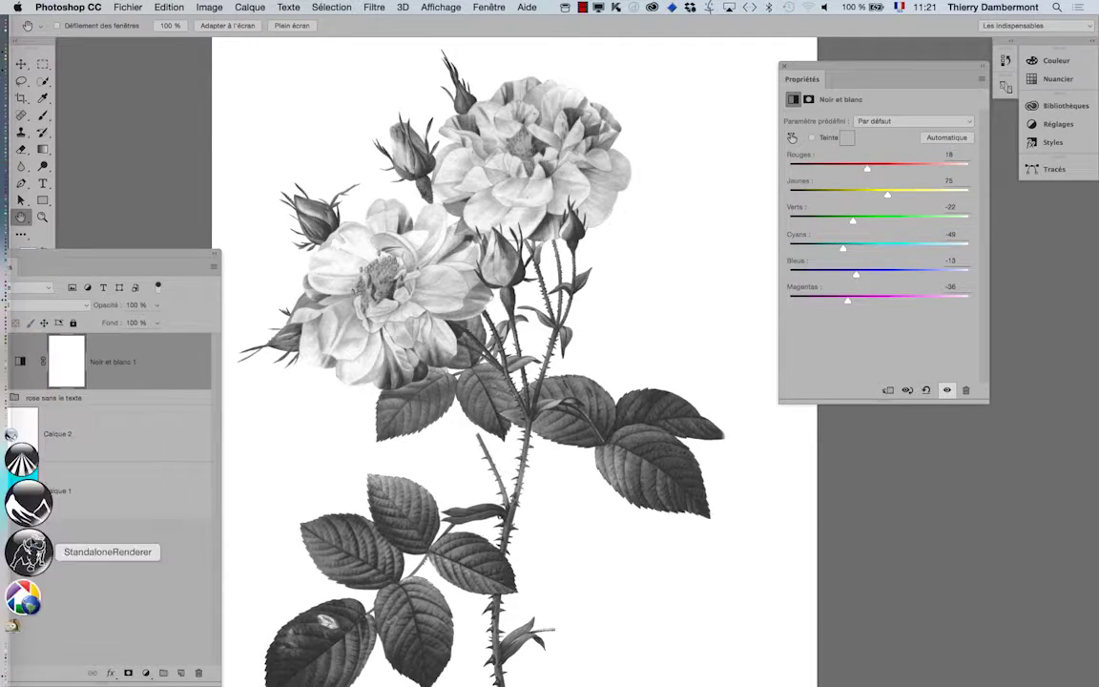
Switch to Firefox and search Google for "raw photo" in a new browser window.
left_click(27, 632)
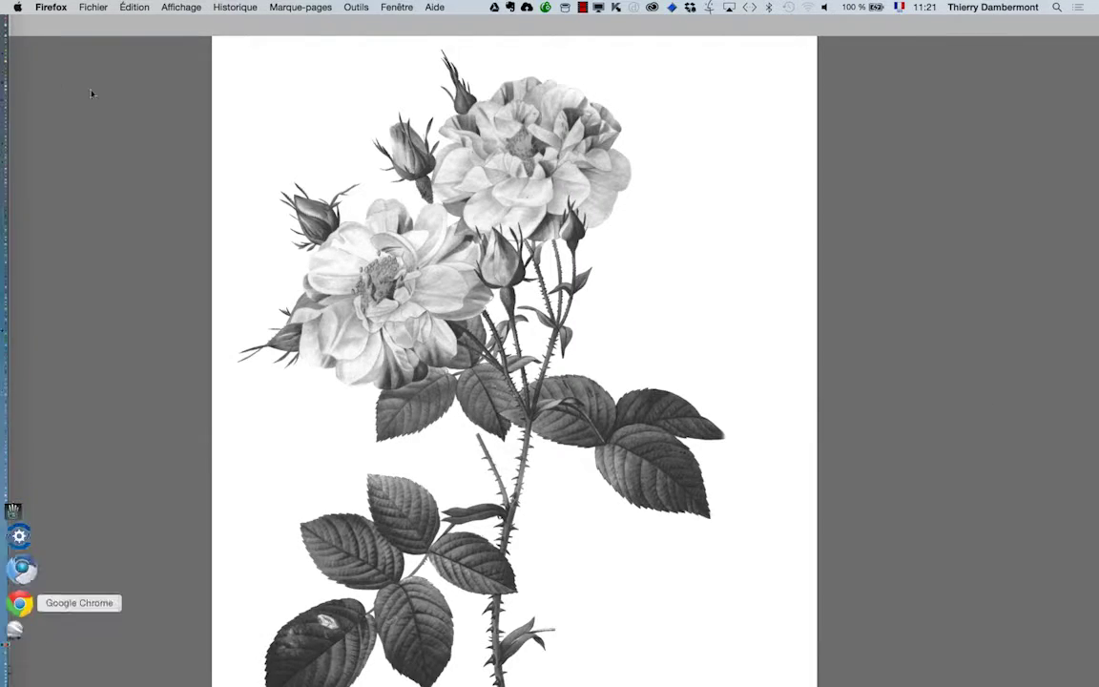
left_click(153, 5)
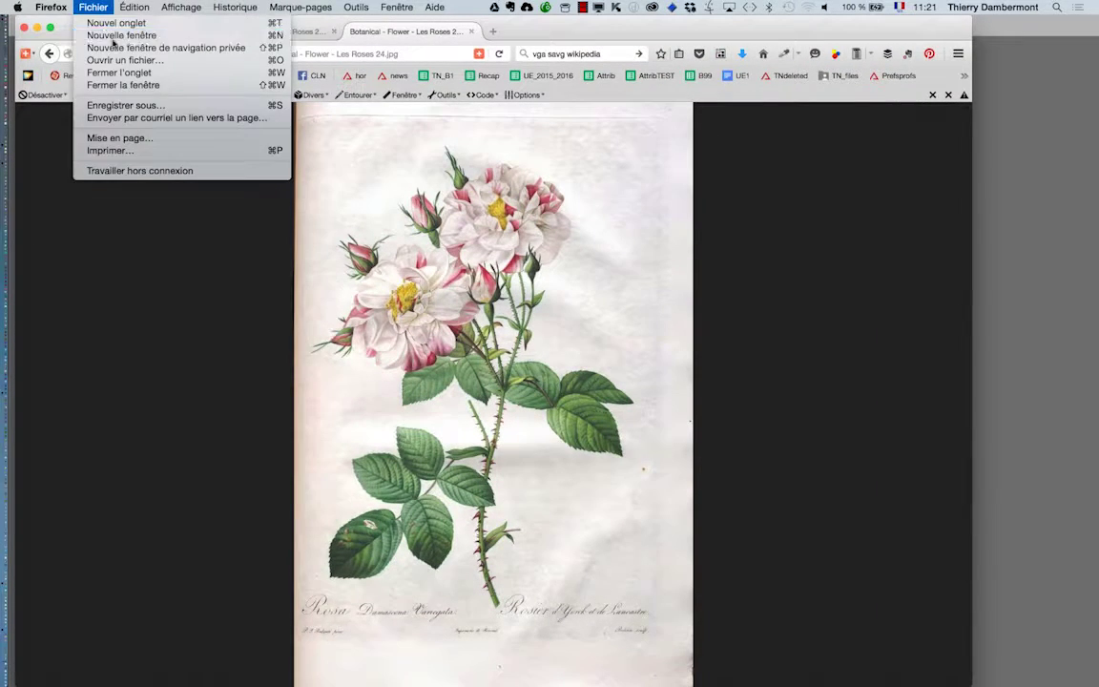
left_click(606, 249)
key("super+n")
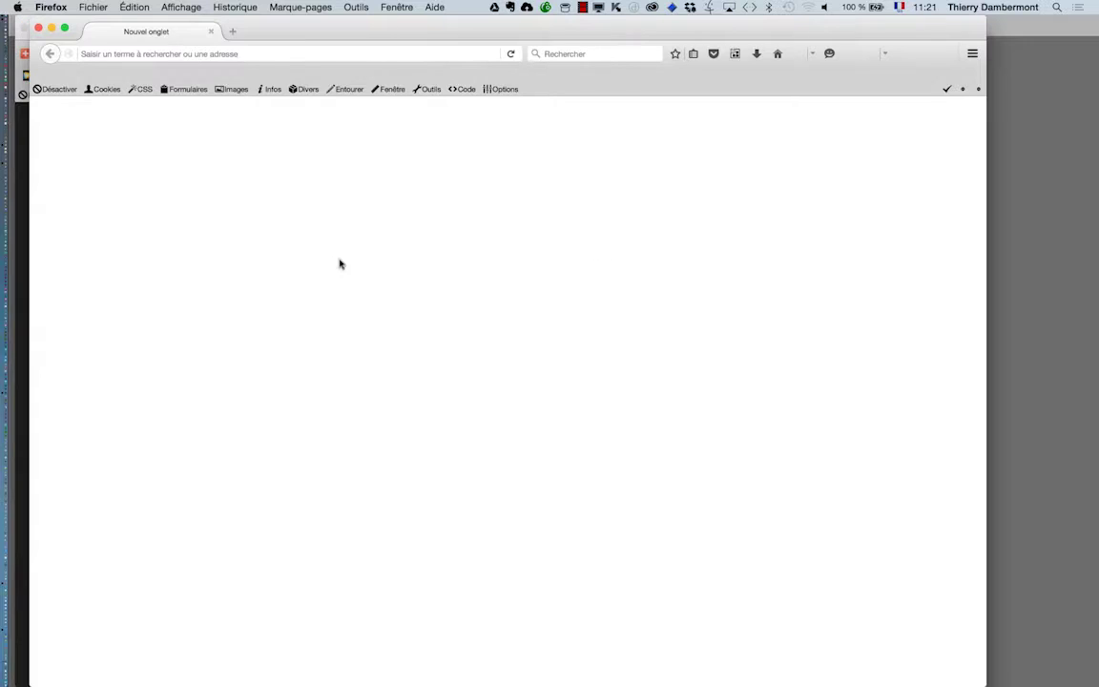
type("r")
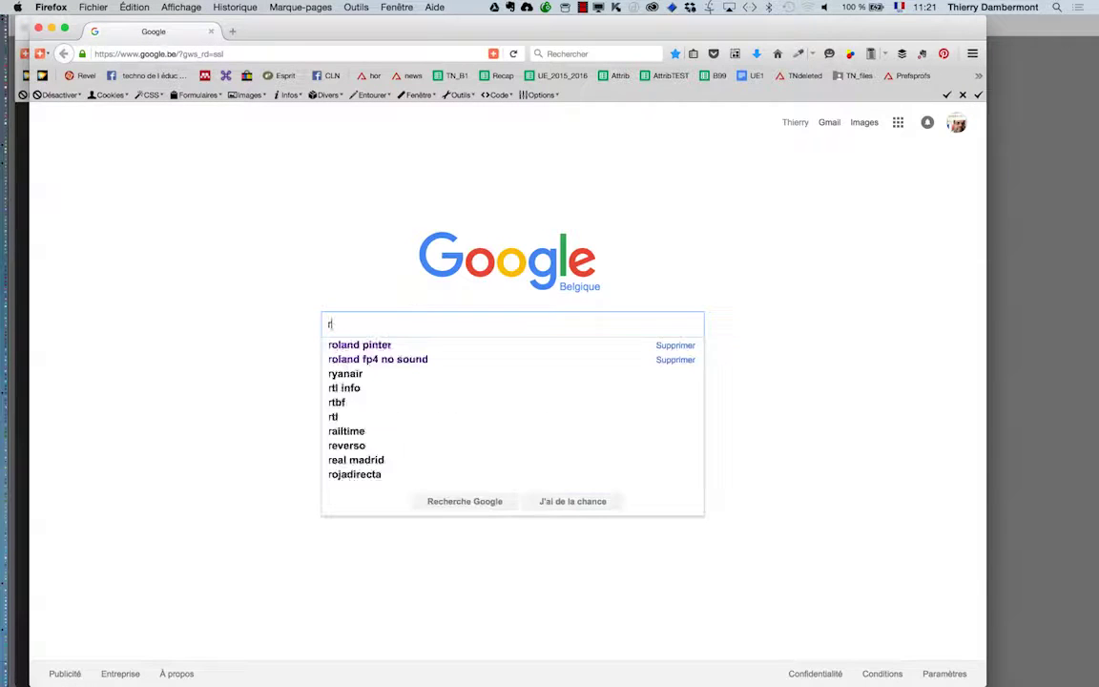
type("aw photo")
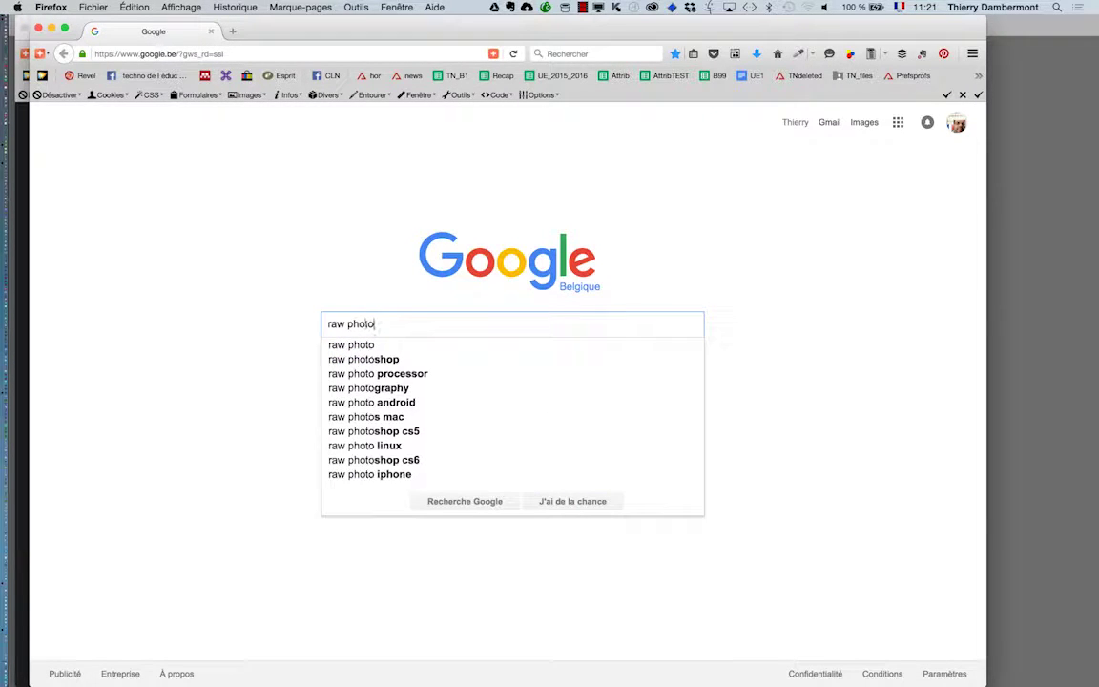
key("Return")
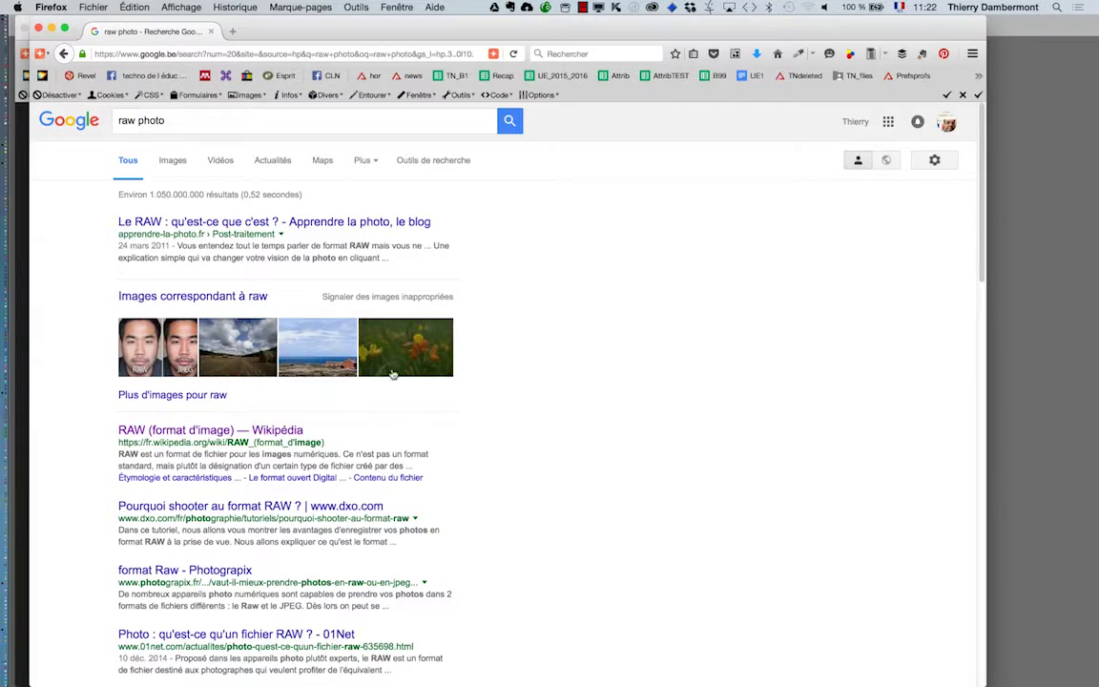
Open the French Wikipedia article on the RAW image format from the search results.
key("super+Tab")
scroll(202, 381, "down", 3)
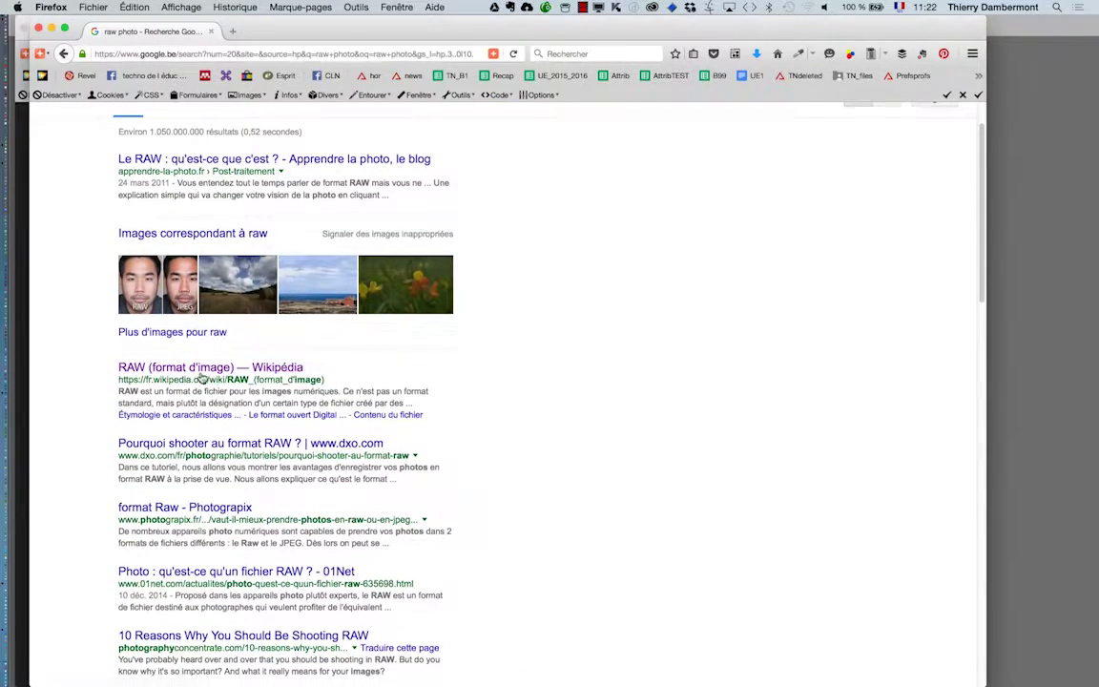
left_click(201, 368)
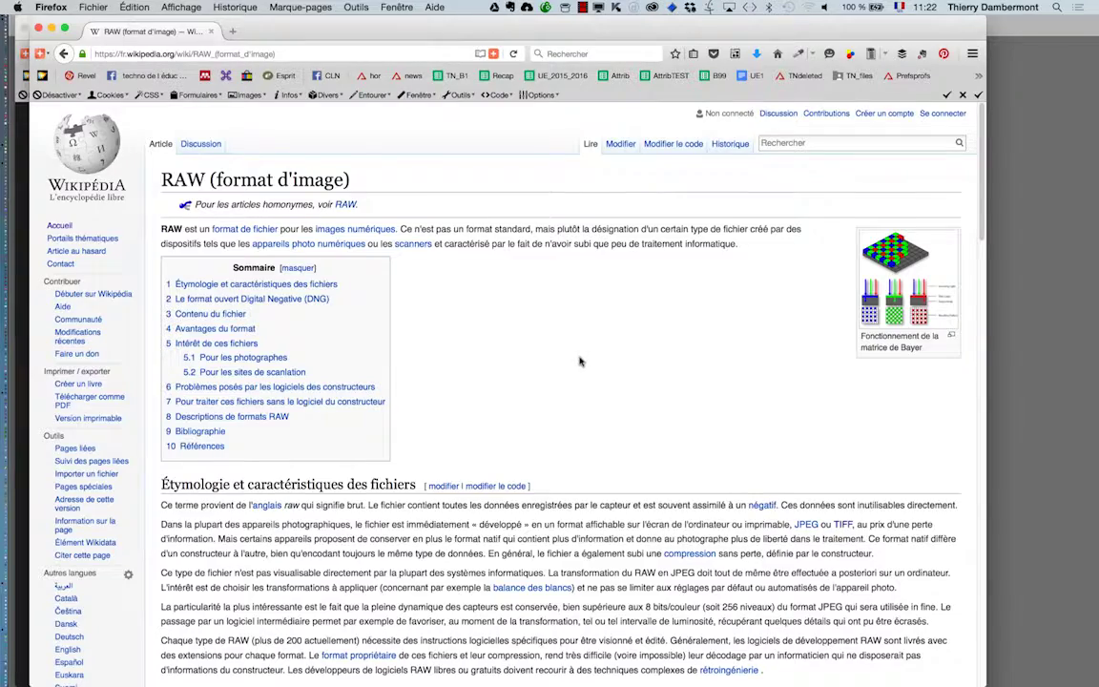
Examine the RAW article's introduction, its section on file characteristics and the table of RAW extensions by manufacturer.
scroll(579, 361, "down", 5)
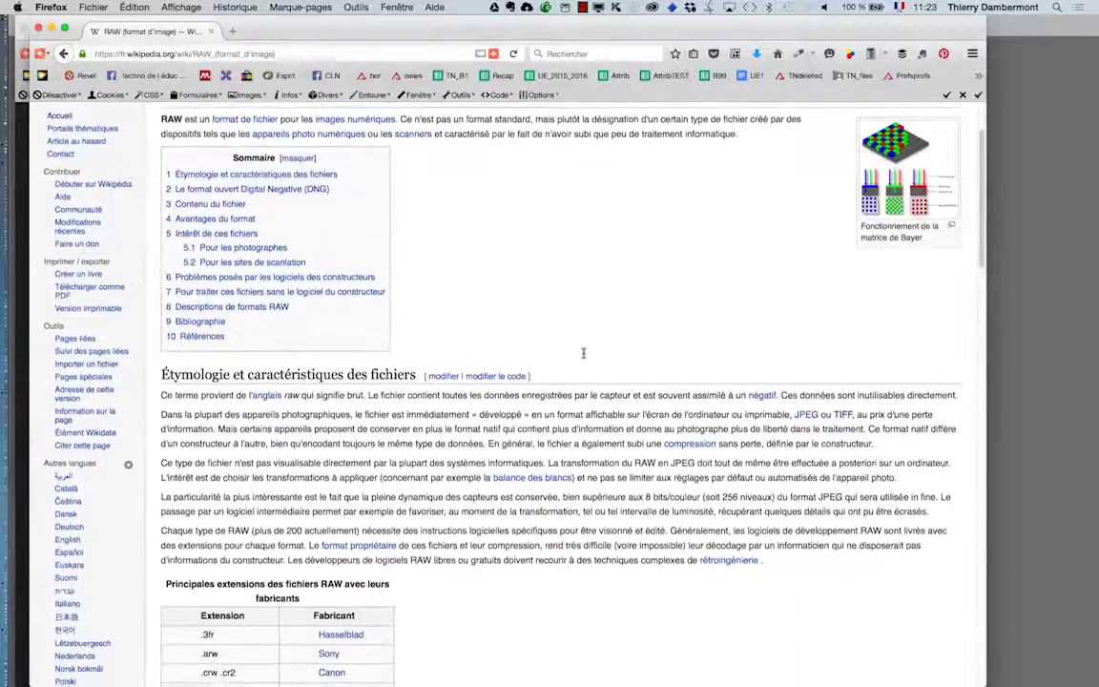
scroll(583, 353, "down", 5)
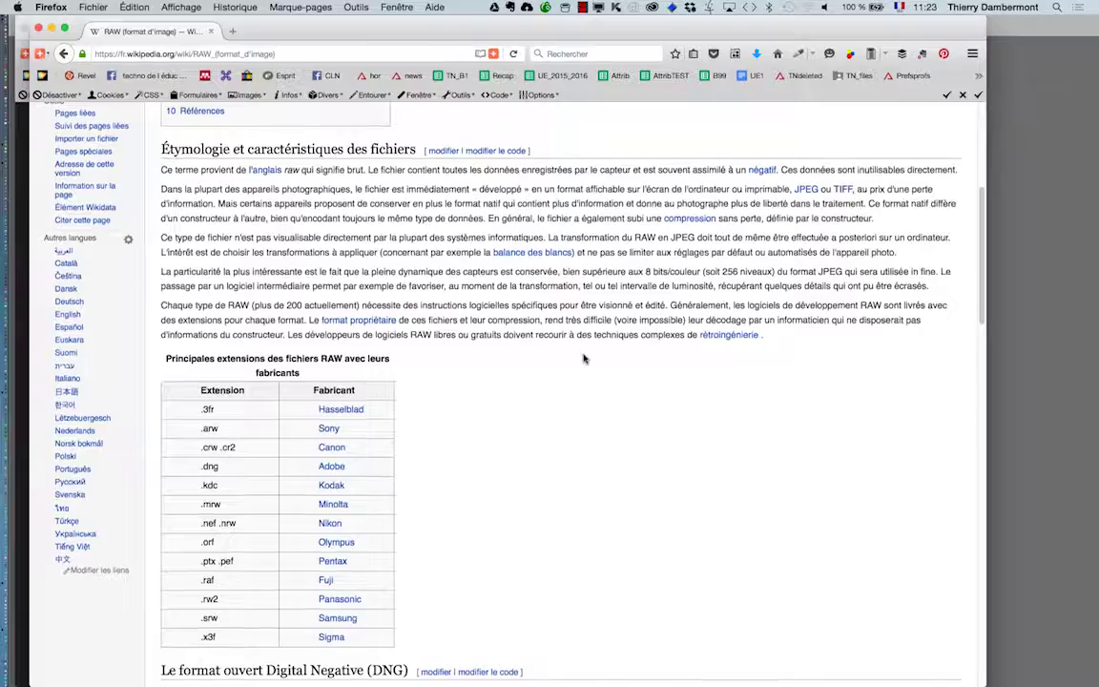
scroll(584, 357, "up", 7)
scroll(583, 356, "down", 3)
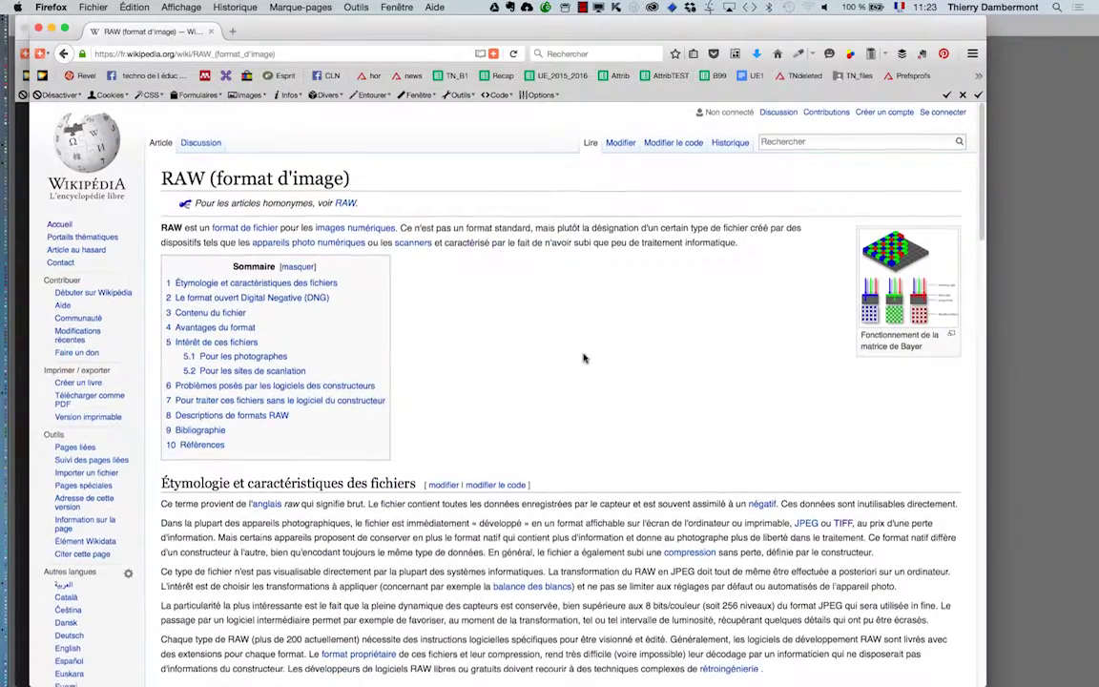
scroll(584, 353, "down", 4)
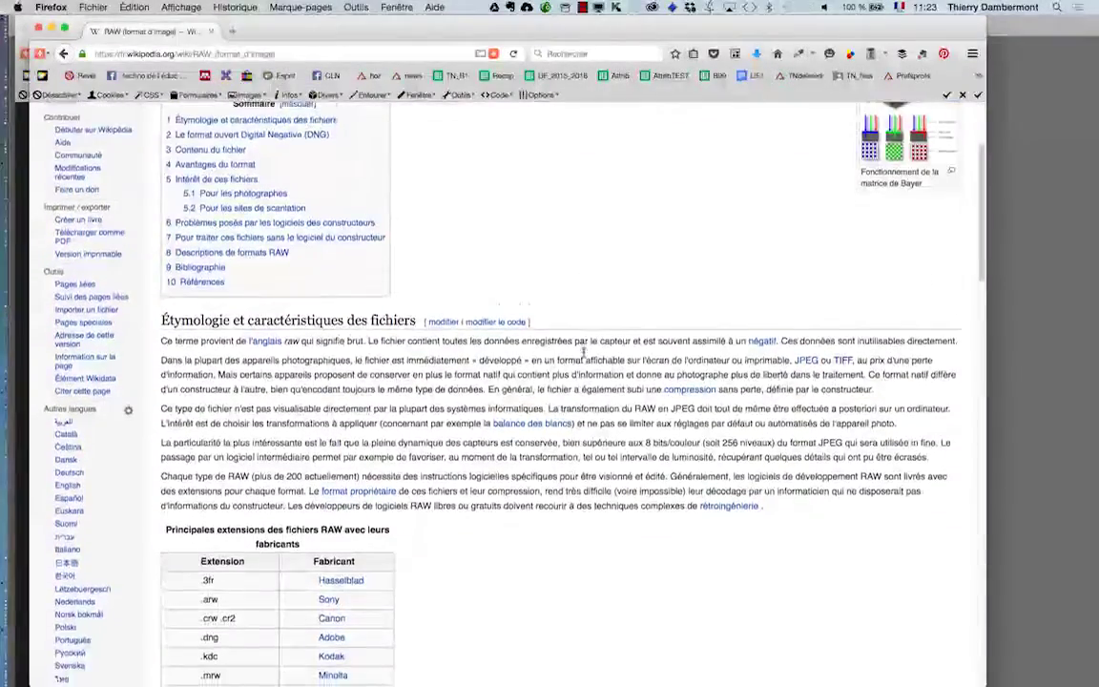
scroll(583, 353, "down", 2)
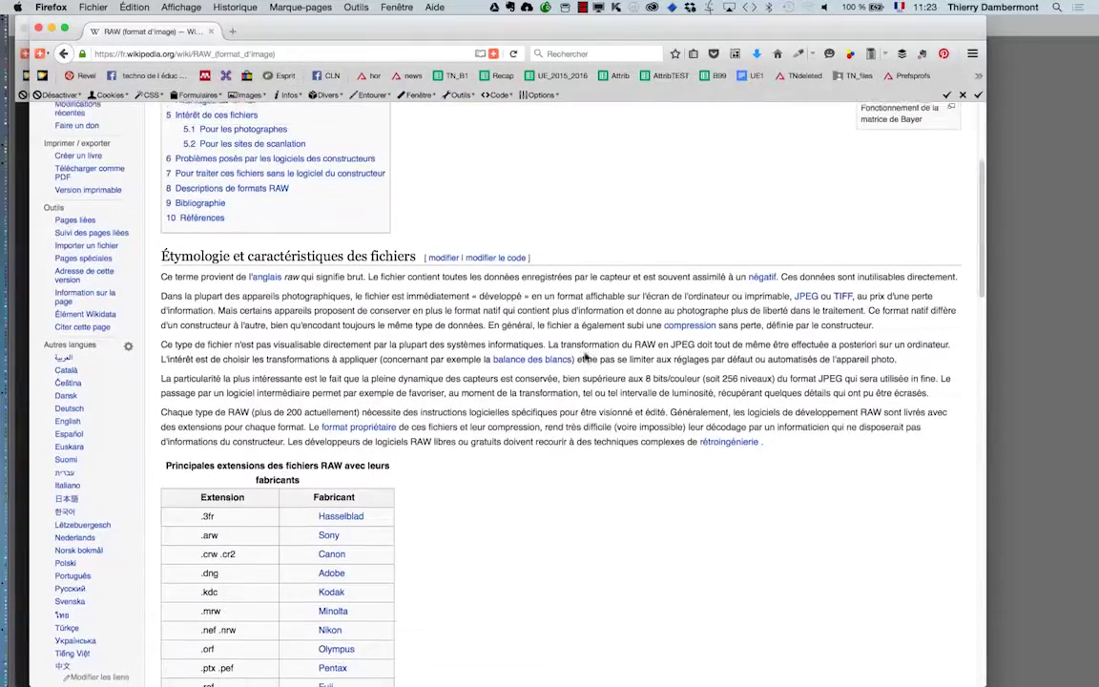
scroll(586, 354, "down", 1)
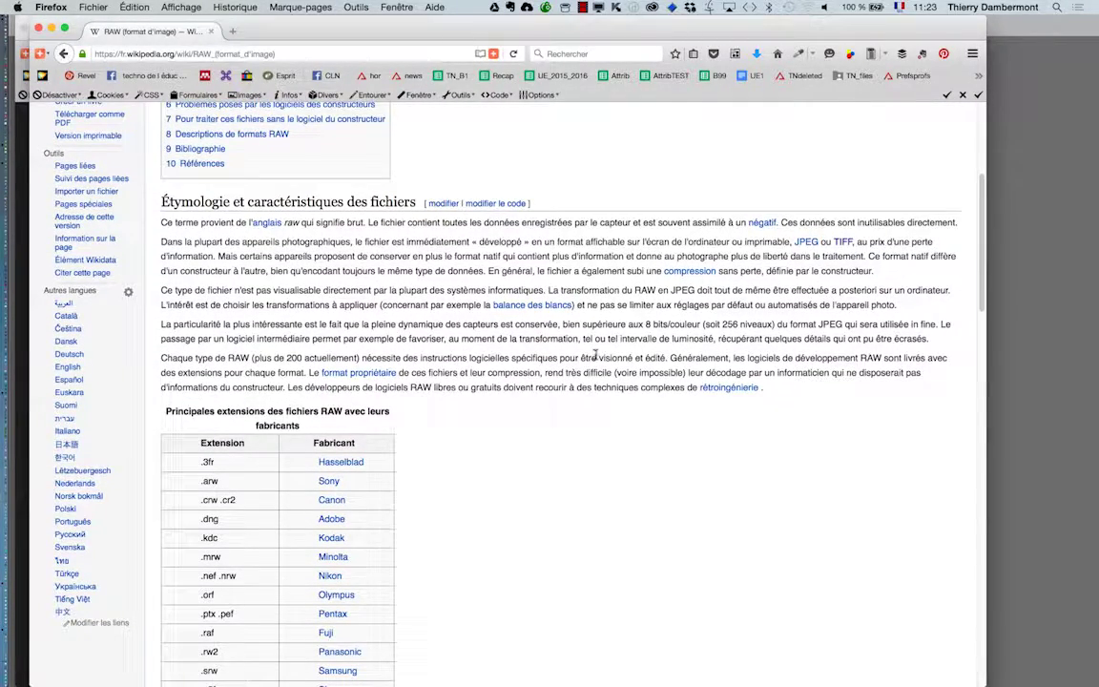
scroll(592, 393, "down", 5)
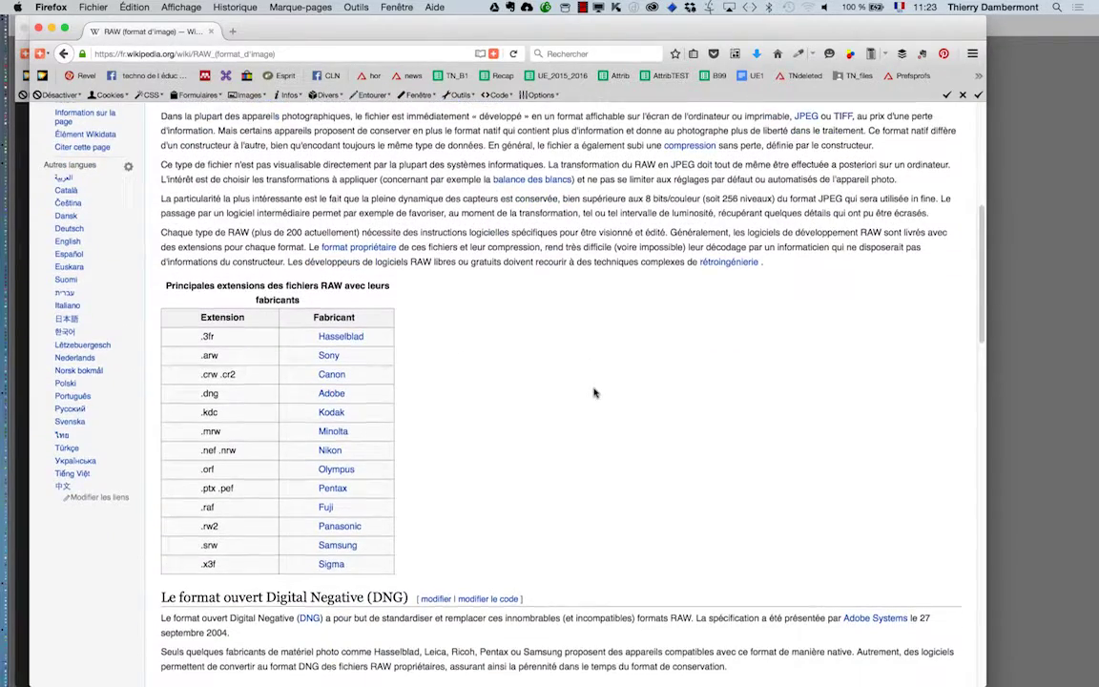
scroll(595, 392, "down", 3)
scroll(590, 389, "down", 1)
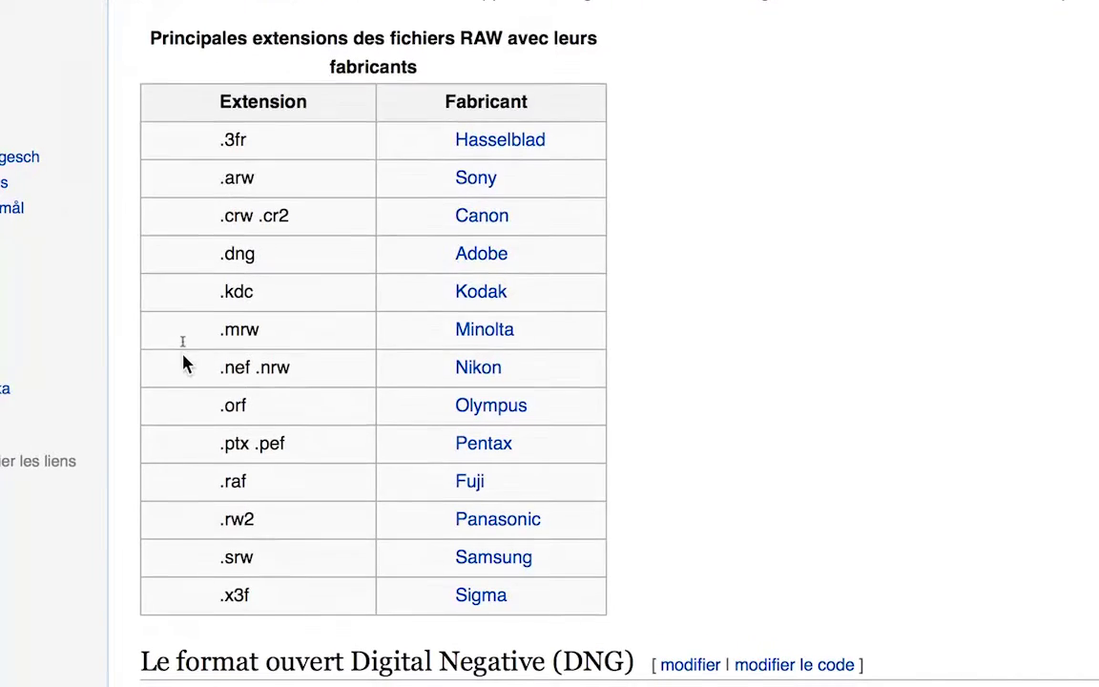
Highlight the .nef and .dng extensions in the RAW extensions table, clear the highlighting and return to the article's beginning.
left_click_drag(182, 358, 255, 350)
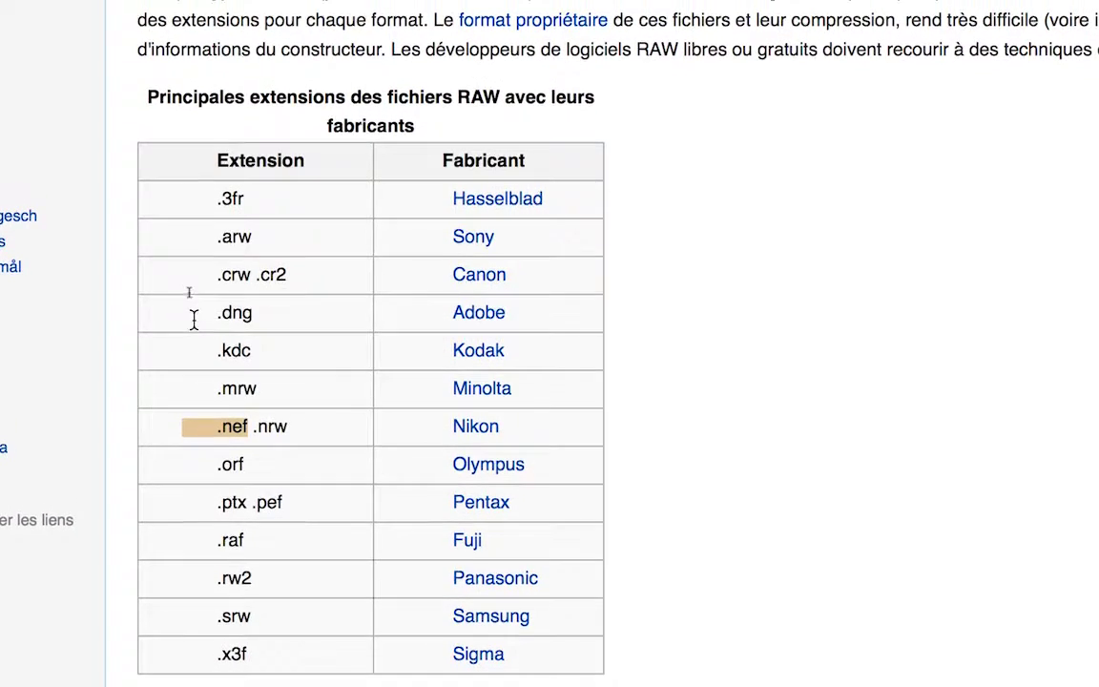
left_click(200, 299)
left_click_drag(196, 316, 243, 325)
left_click(164, 316)
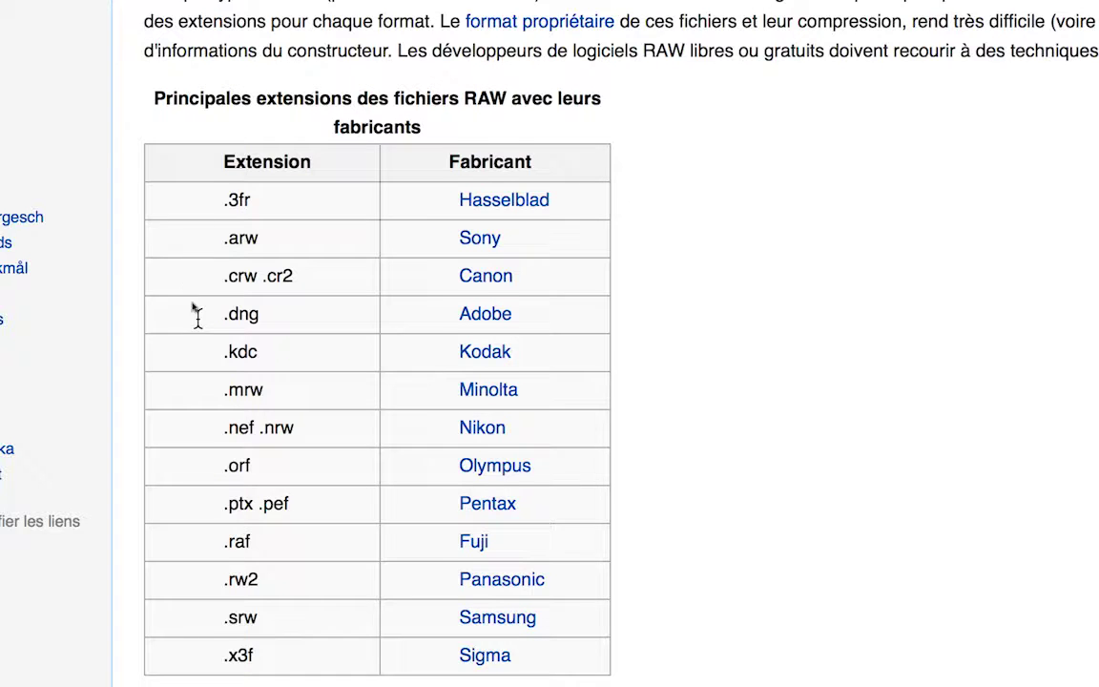
left_click_drag(213, 427, 253, 428)
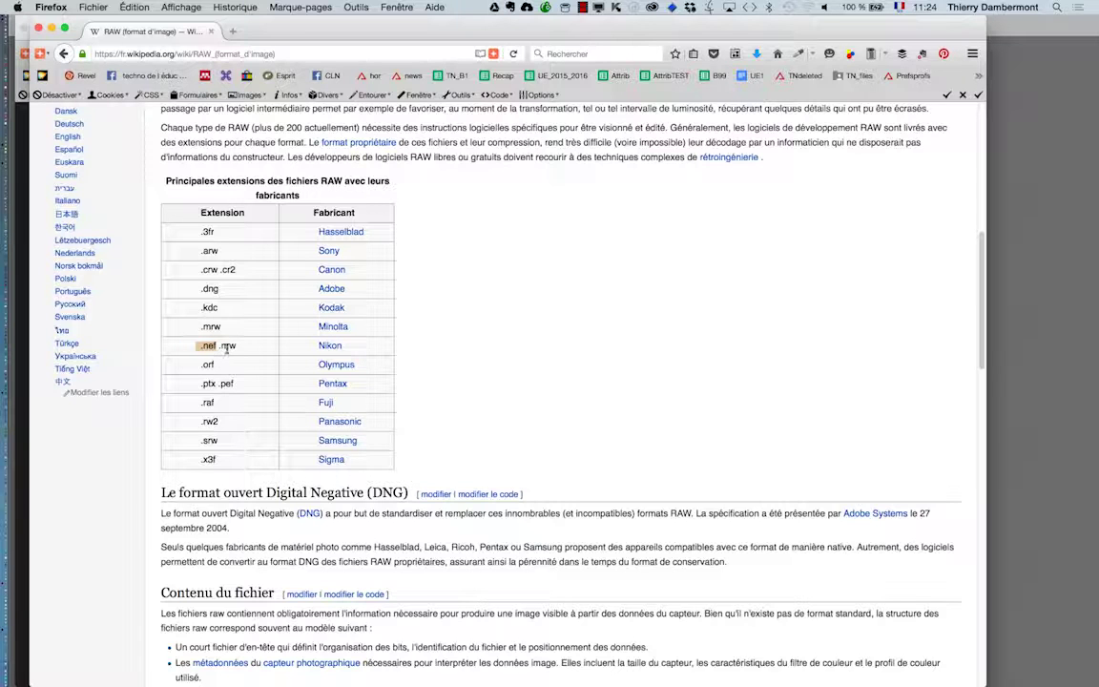
left_click(225, 348)
scroll(529, 272, "up", 10)
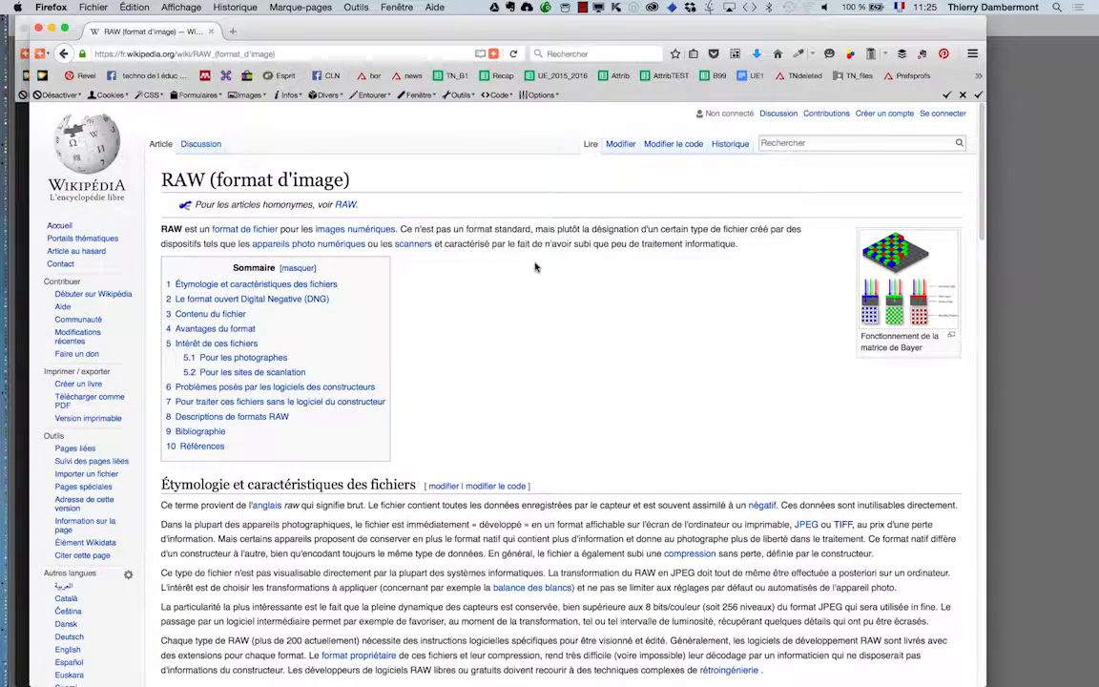
Review the installed Adobe applications in Creative Cloud and close its window.
left_click(651, 8)
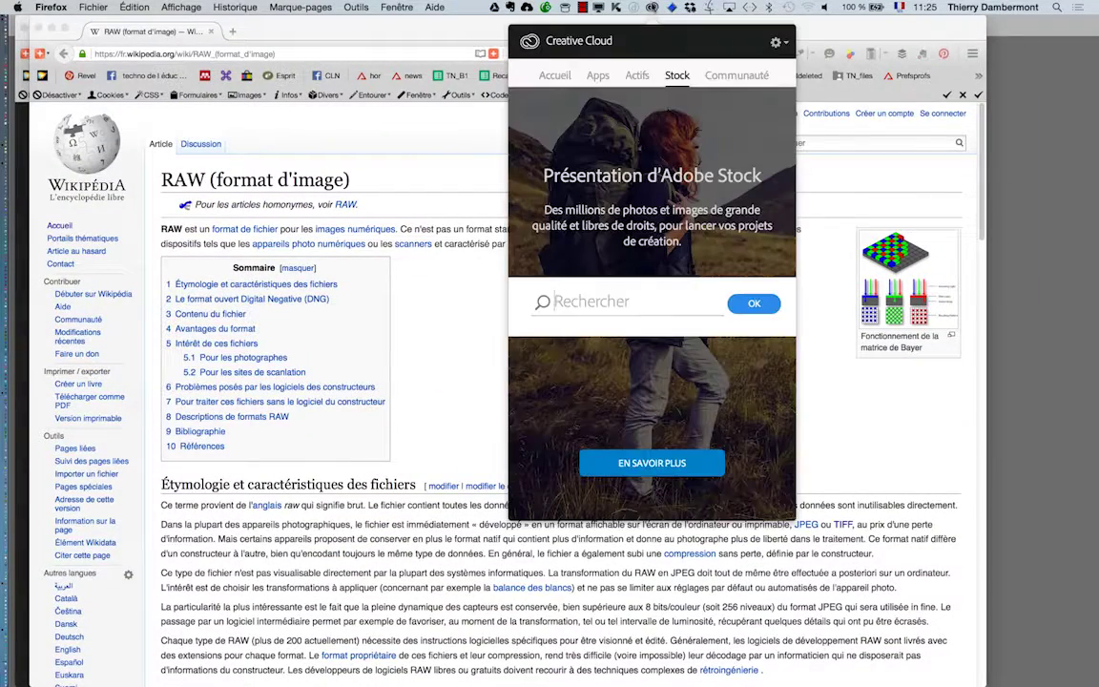
left_click(597, 76)
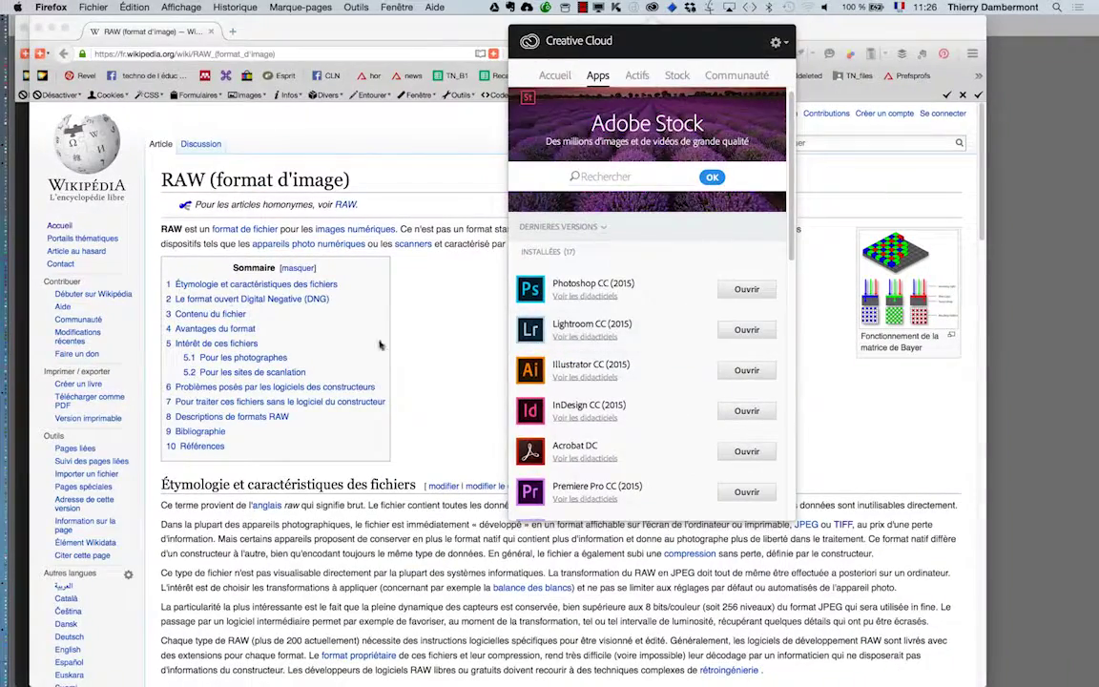
left_click(410, 363)
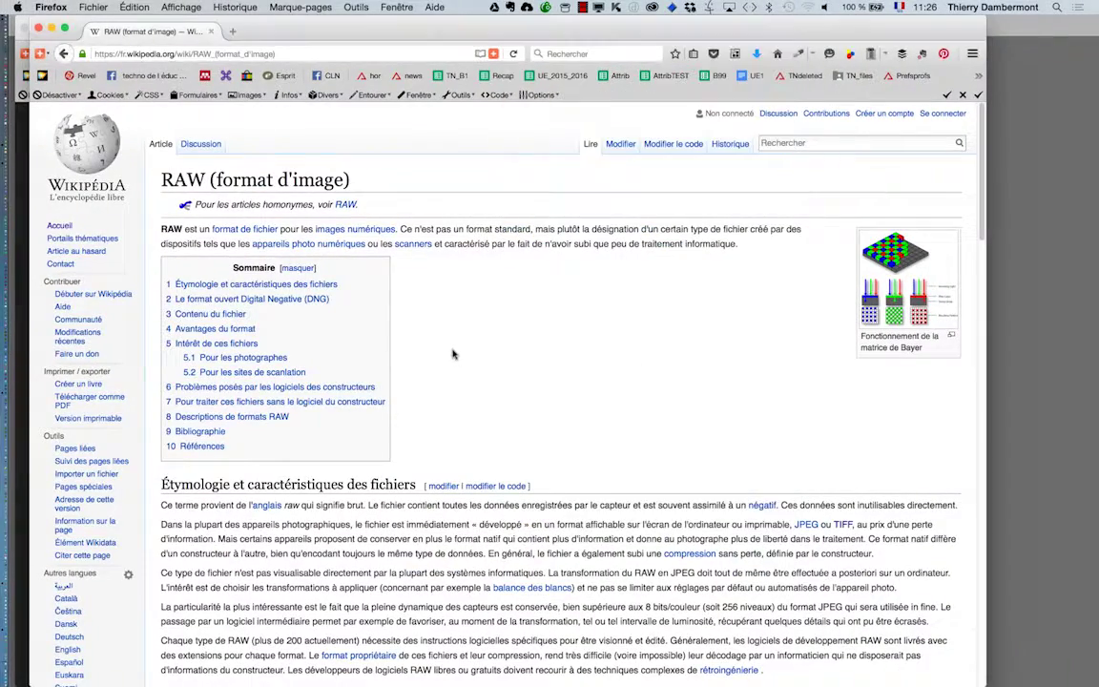
Search the web for "camera raw" and view the Aide d'Adobe Camera Raw result in a new tab.
left_click(615, 53)
type("camera raw")
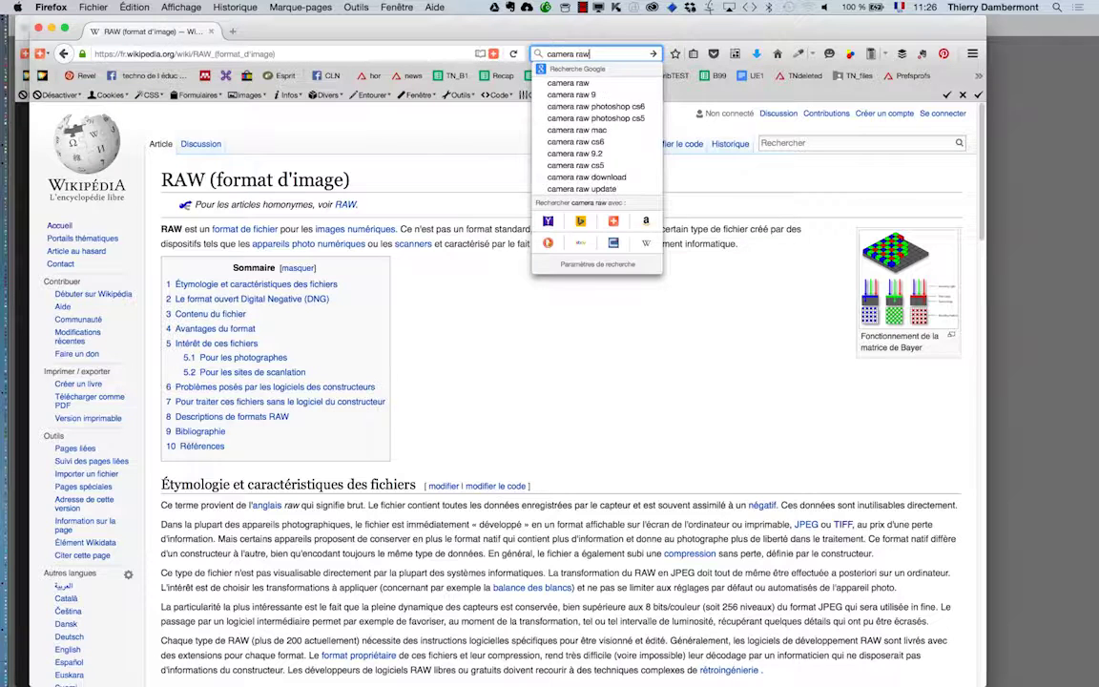
key("Return")
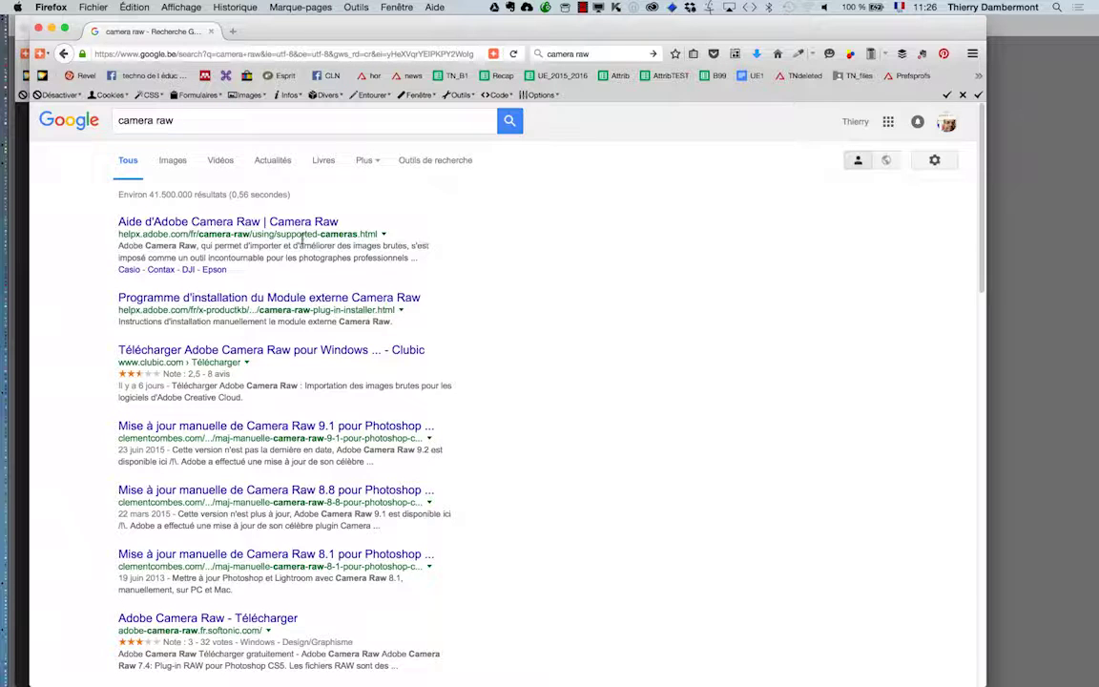
left_click(225, 222, "super")
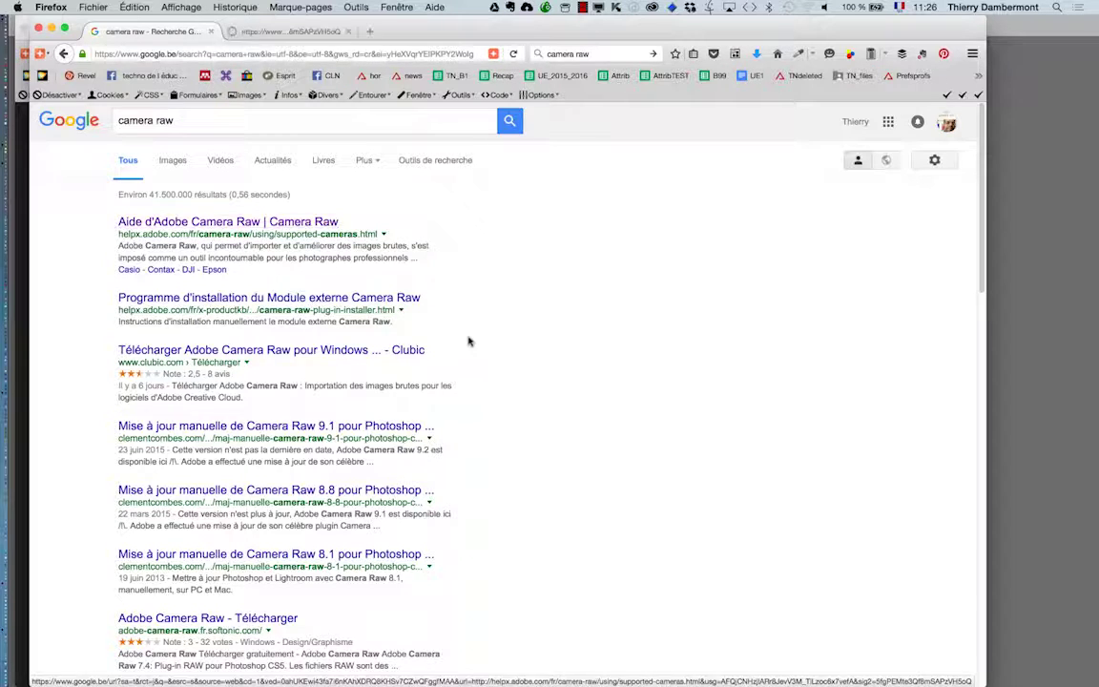
left_click(256, 32)
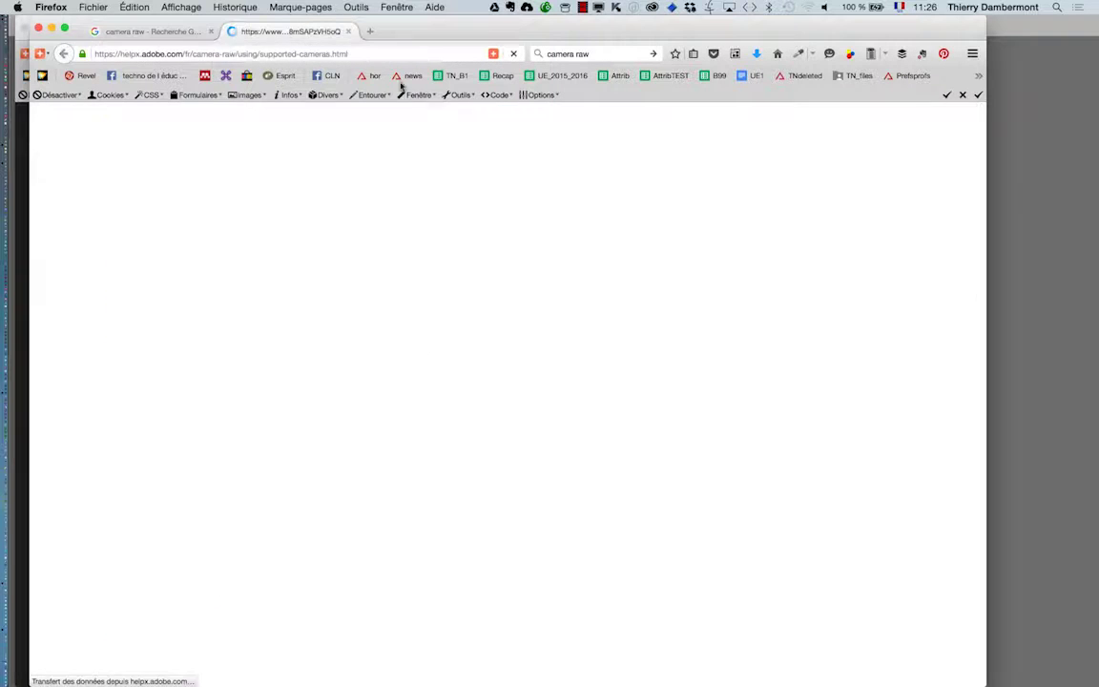
left_click(181, 31)
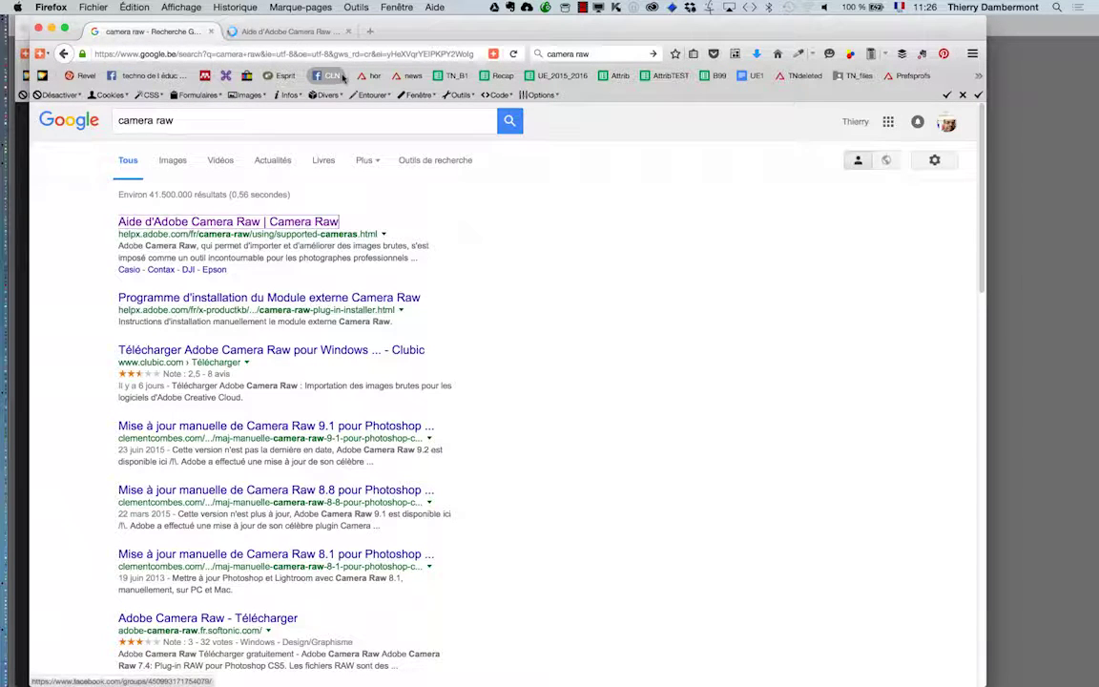
left_click(302, 33)
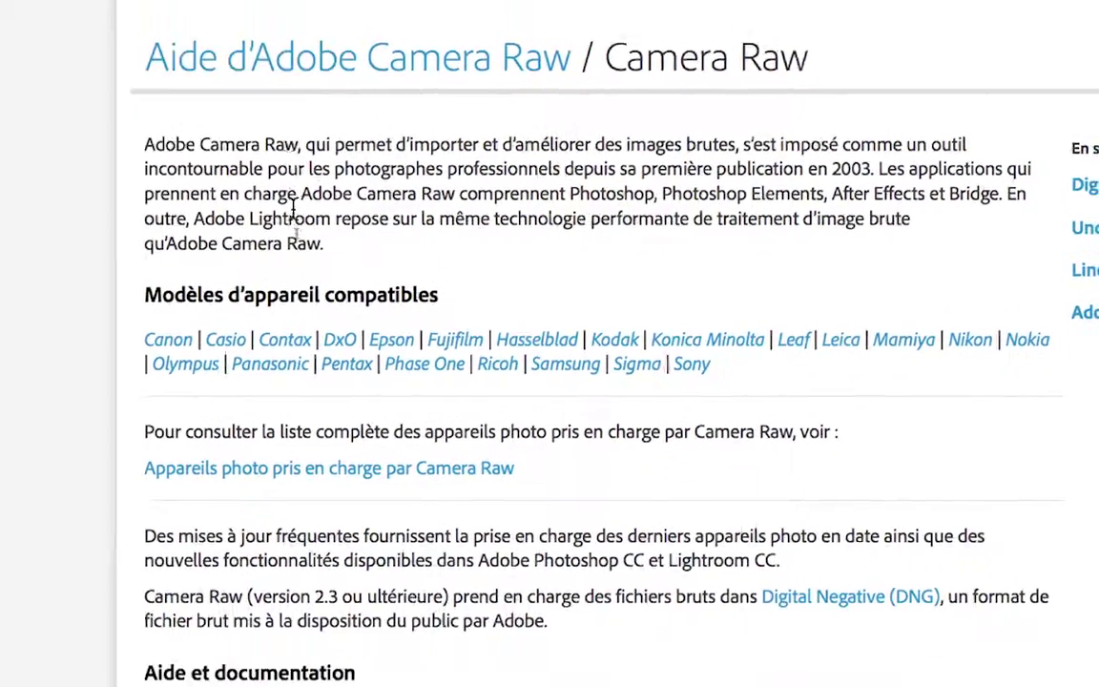
Review the Camera Raw help page and open its article on unsupported cameras at the section about a newly bought camera.
scroll(294, 207, "down", 5)
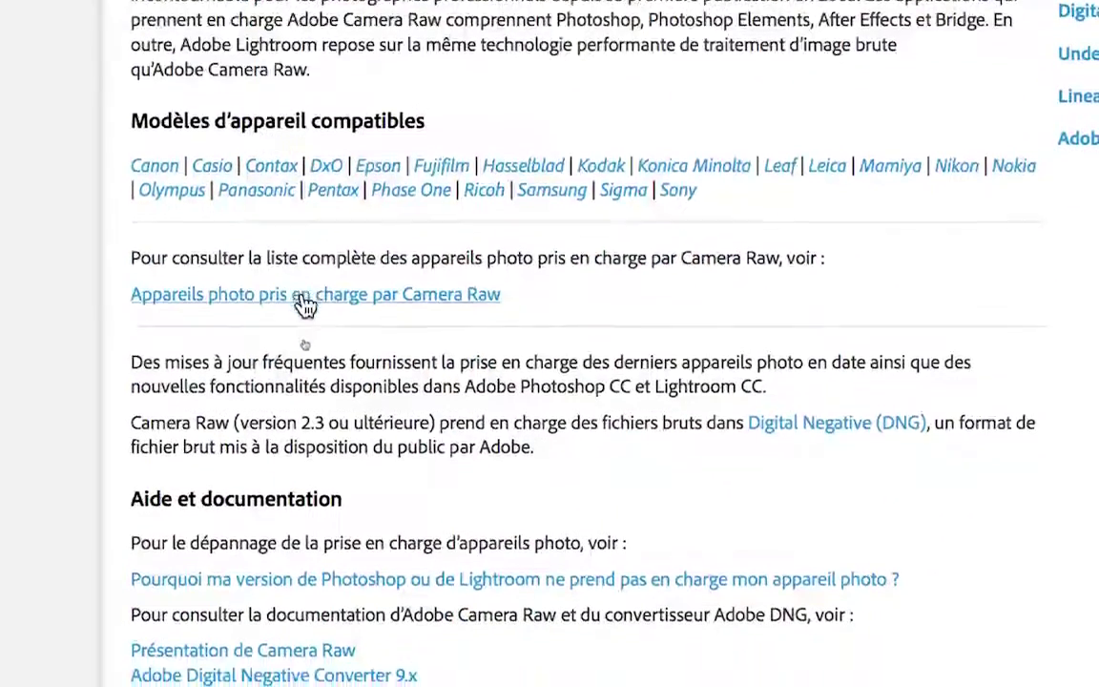
scroll(306, 315, "down", 1)
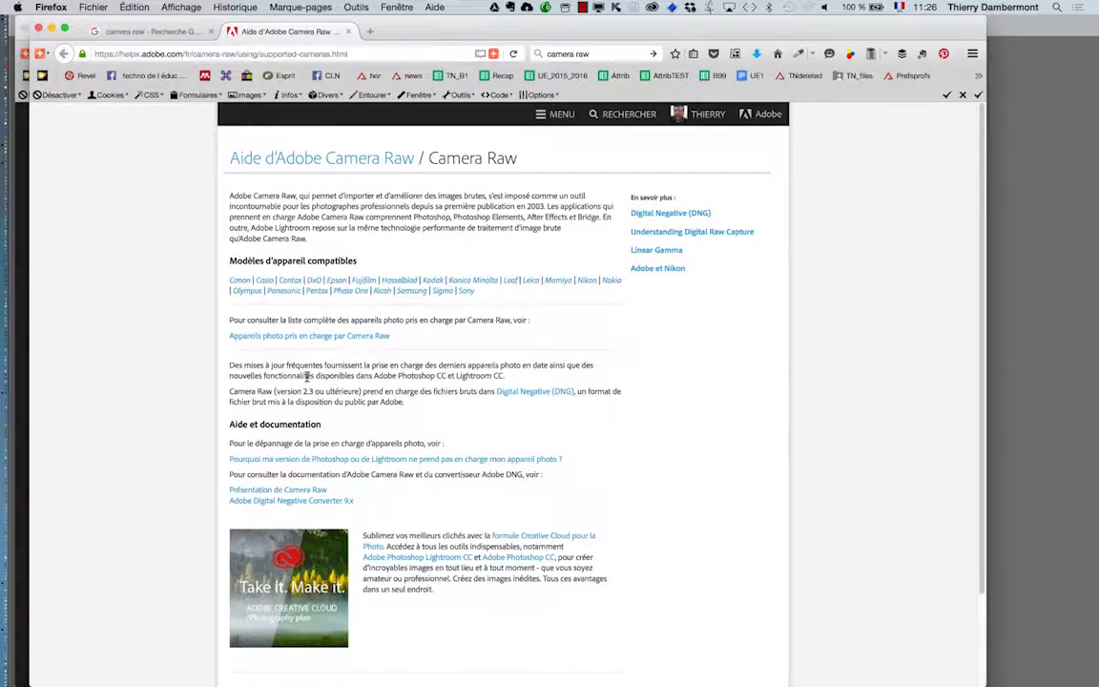
scroll(713, 452, "down", 3)
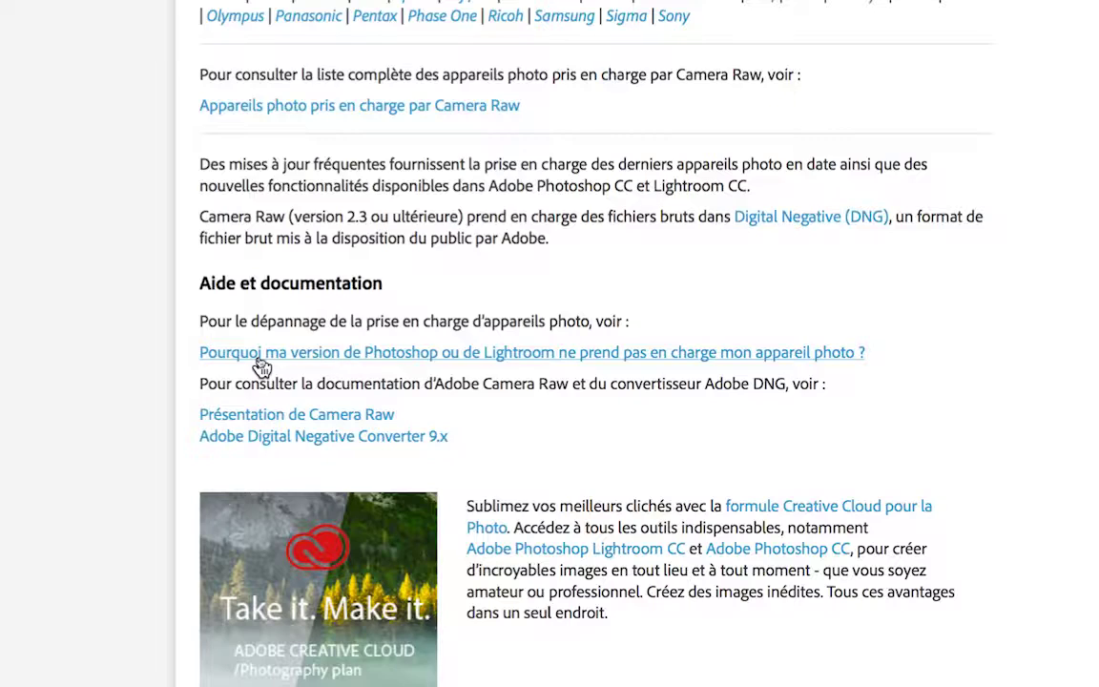
left_click(259, 366)
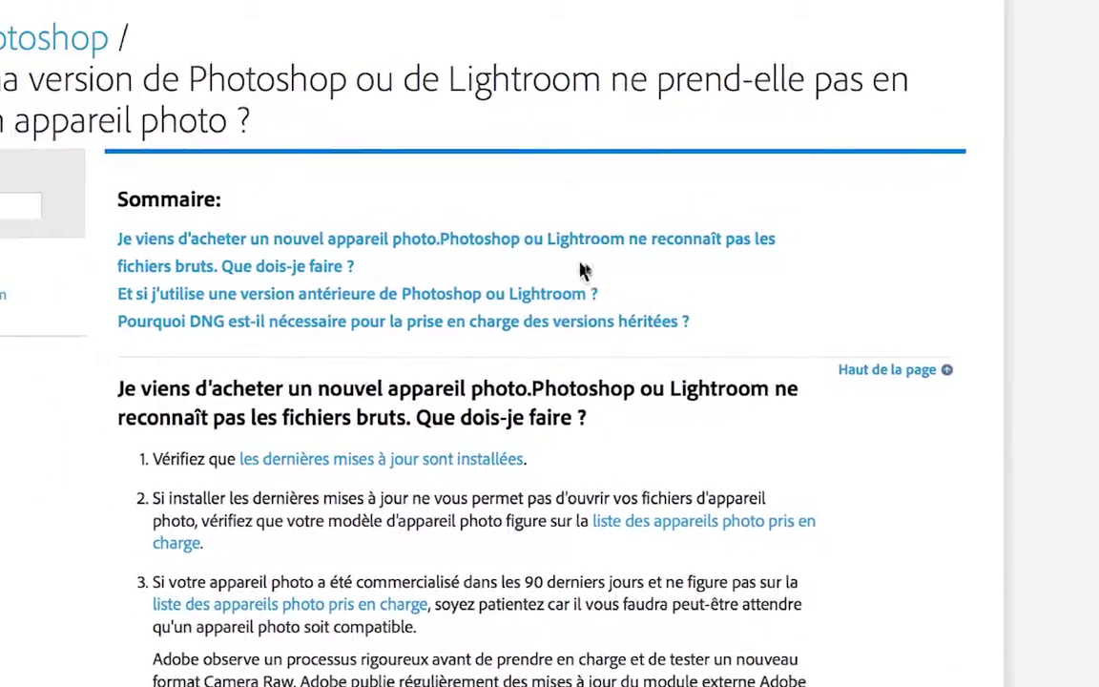
left_click(540, 244)
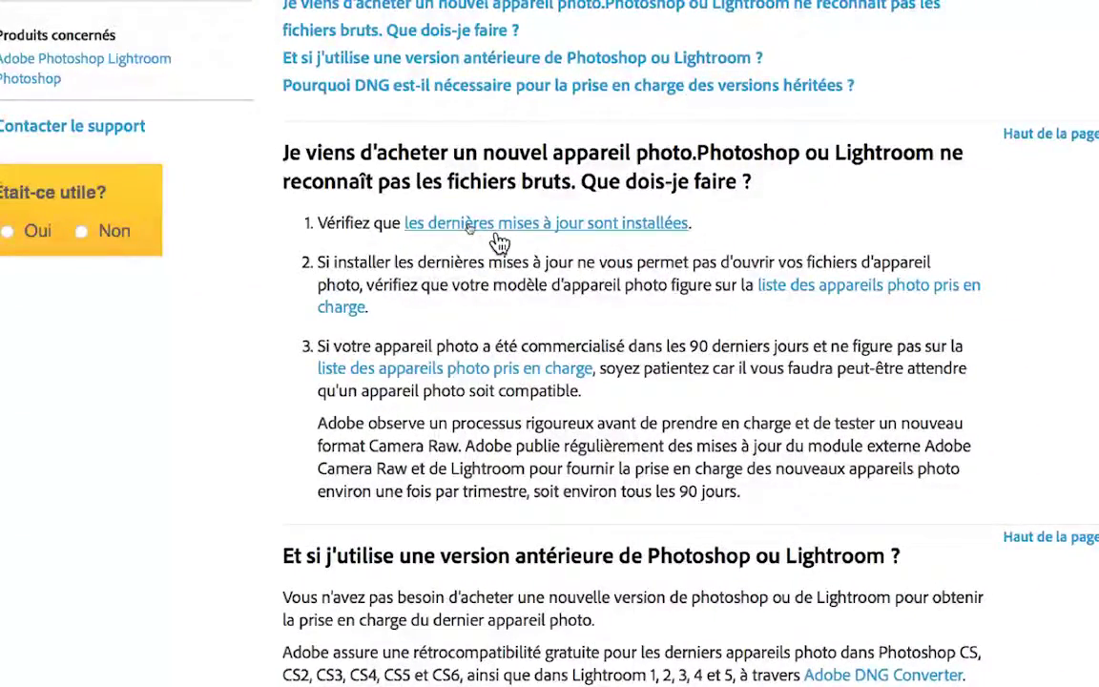
Open the article on the latest installed updates and review its version checks for Photoshop and Camera Raw and its offline download links.
left_click(496, 234)
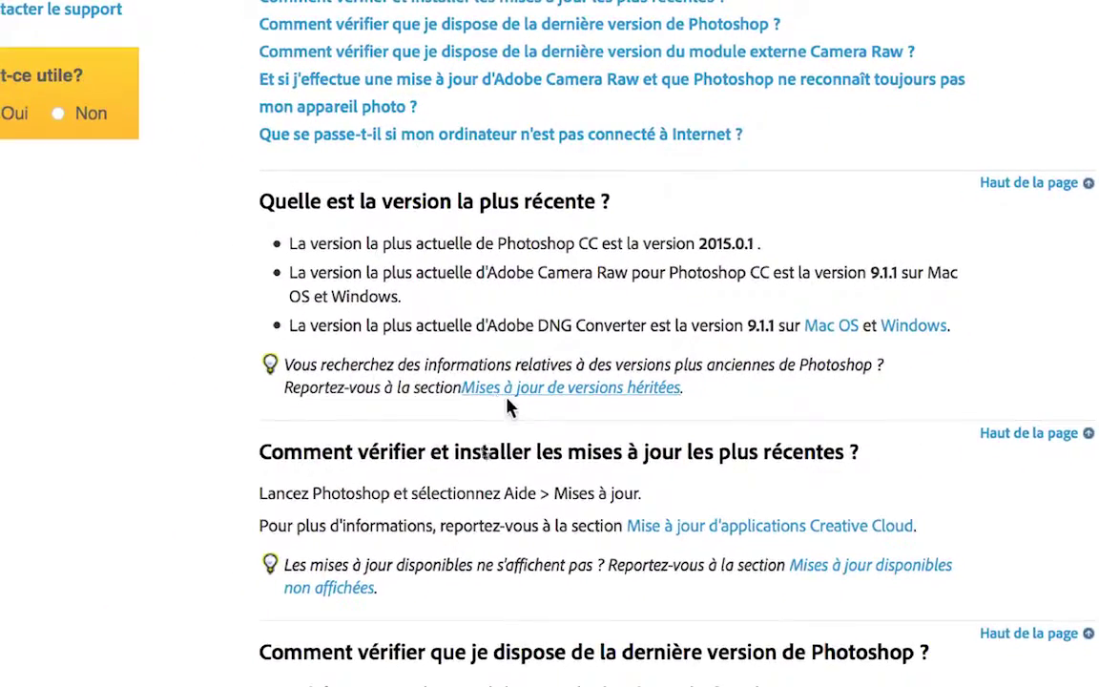
scroll(505, 410, "down", 3)
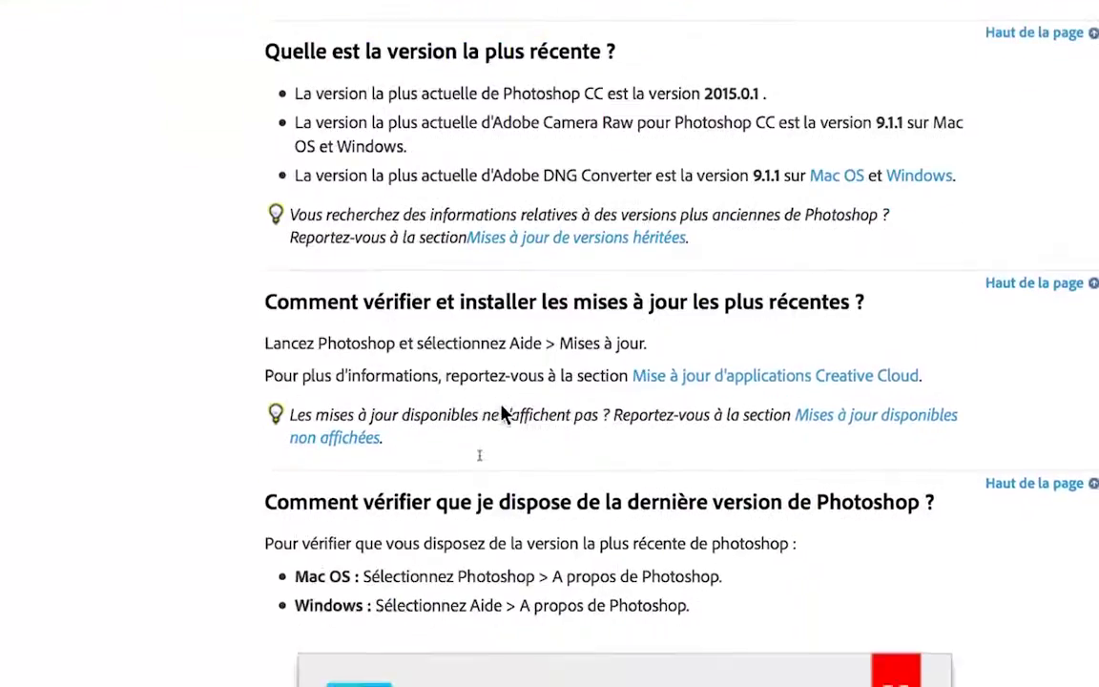
scroll(503, 416, "down", 3)
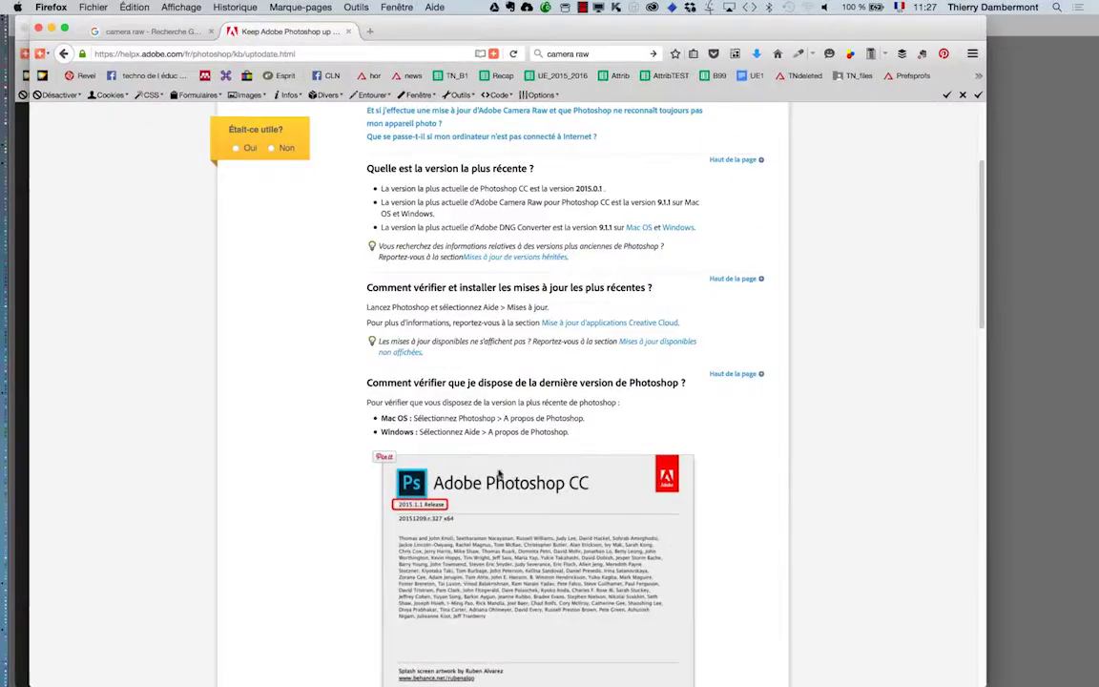
scroll(498, 474, "down", 6)
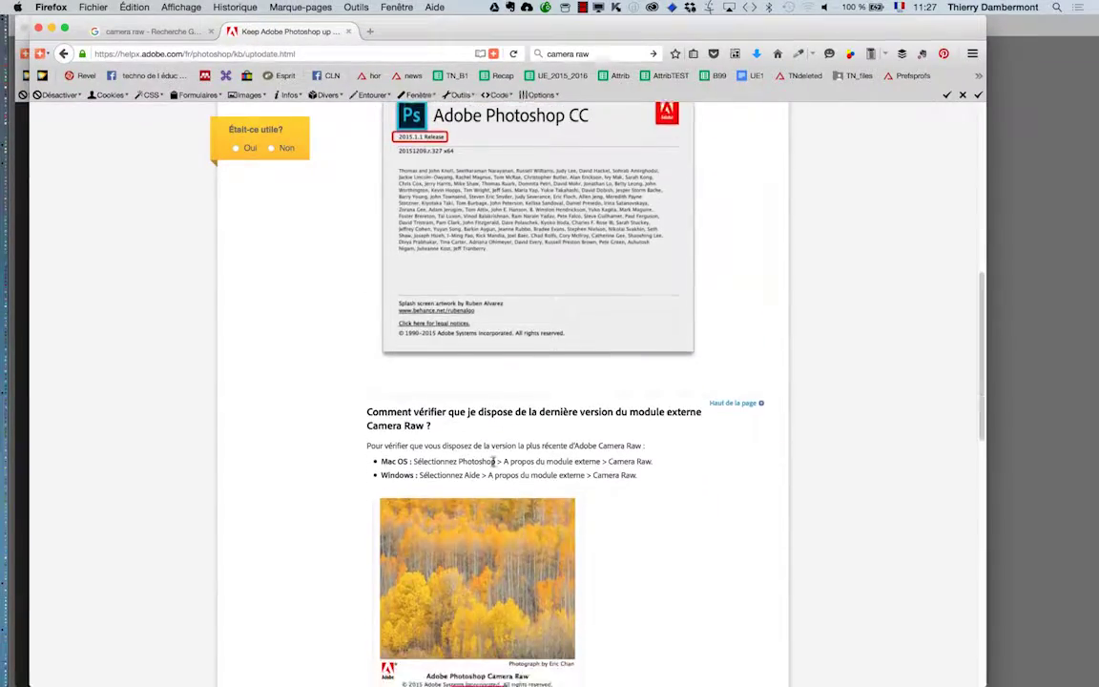
scroll(494, 462, "down", 4)
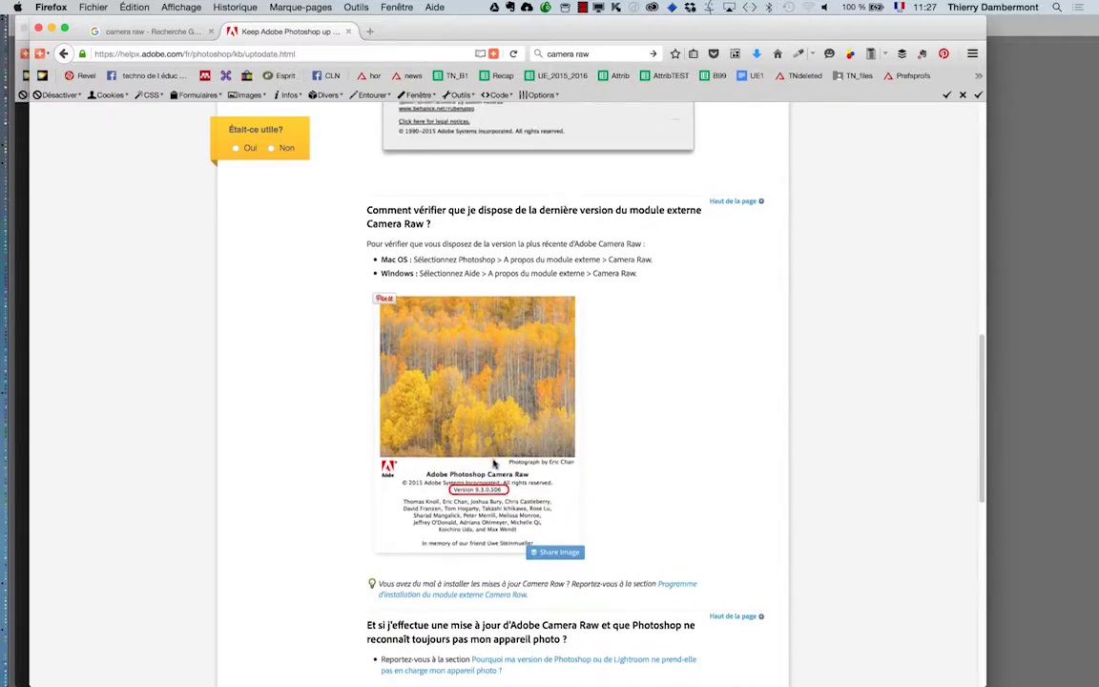
scroll(494, 462, "down", 3)
scroll(496, 453, "up", 5)
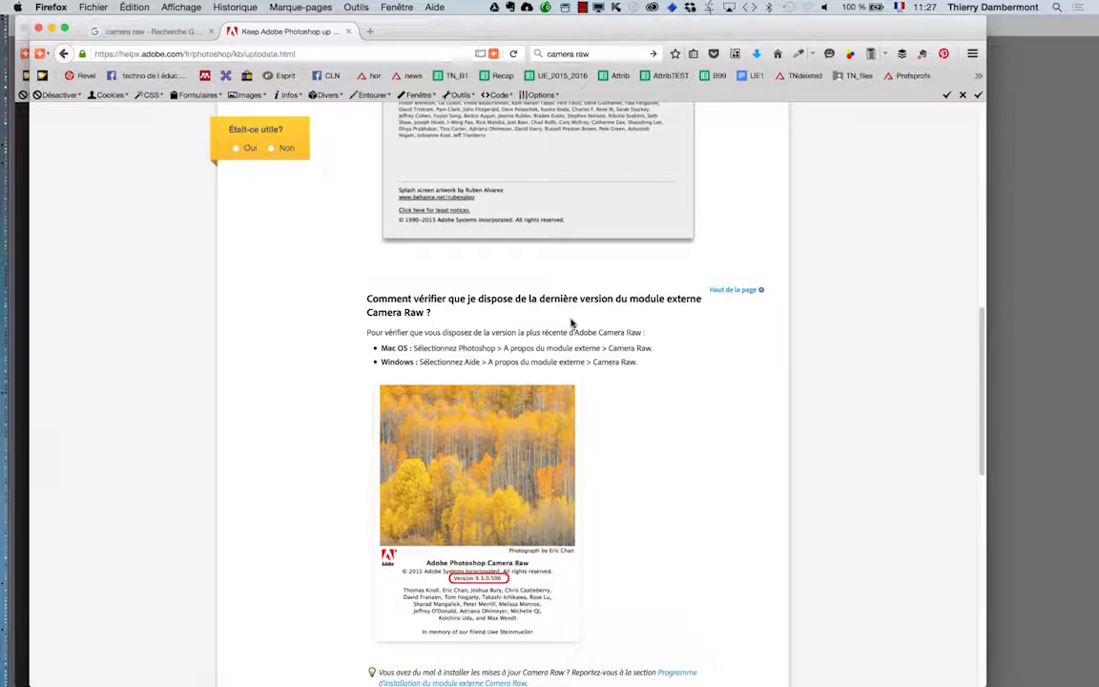
scroll(577, 334, "down", 3)
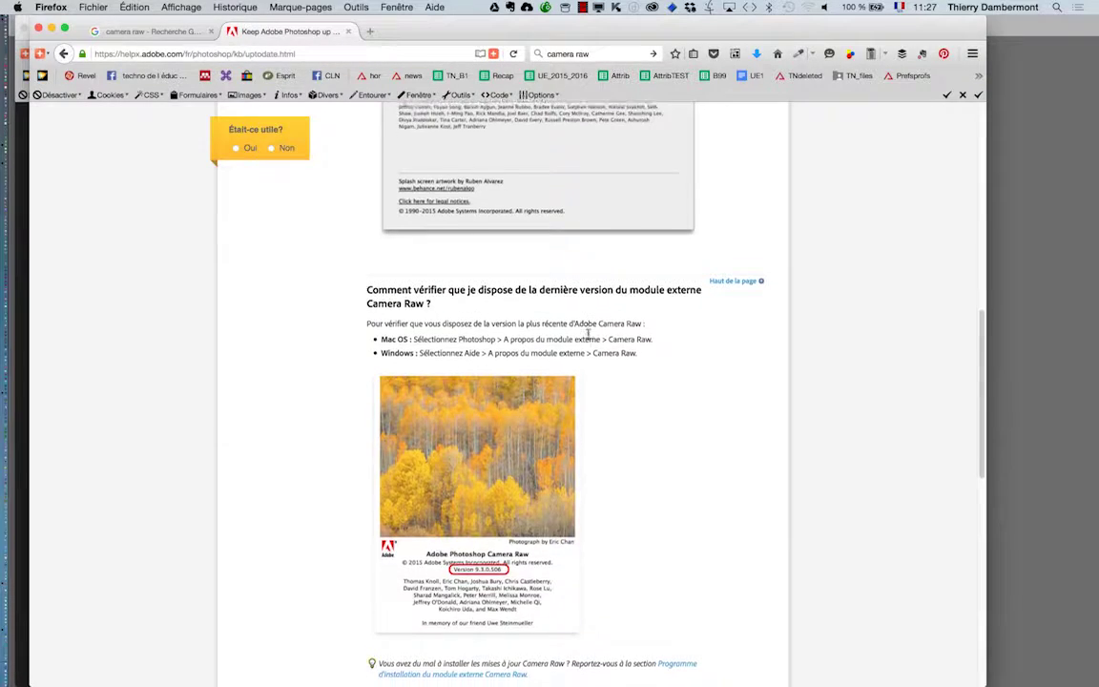
scroll(583, 340, "down", 5)
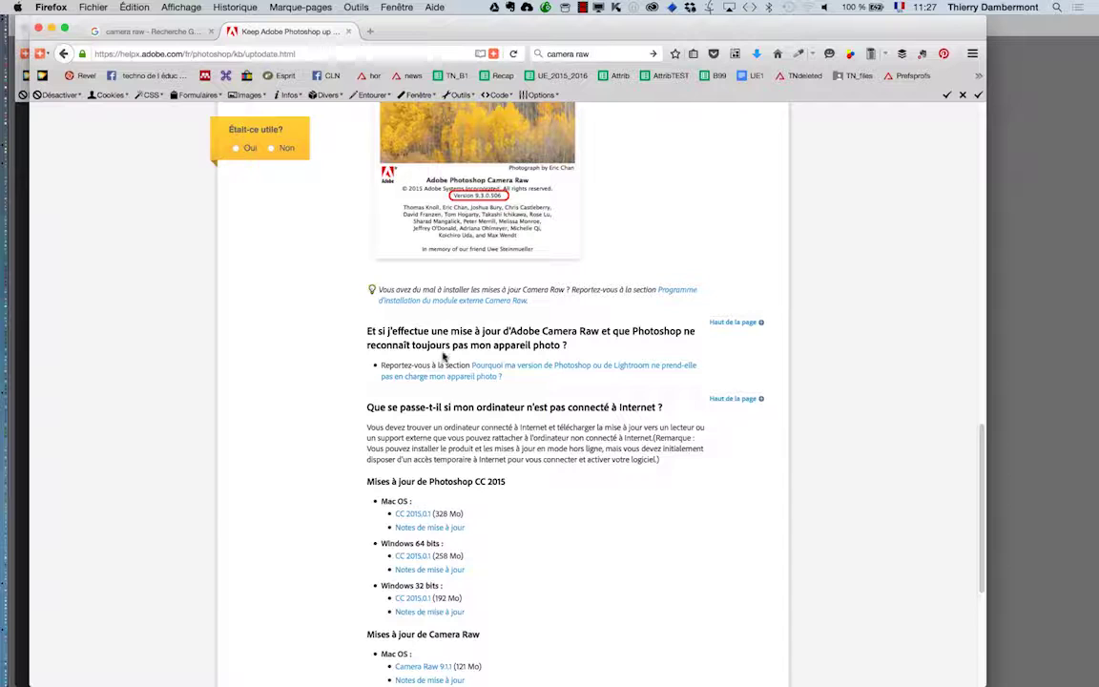
scroll(444, 356, "down", 2)
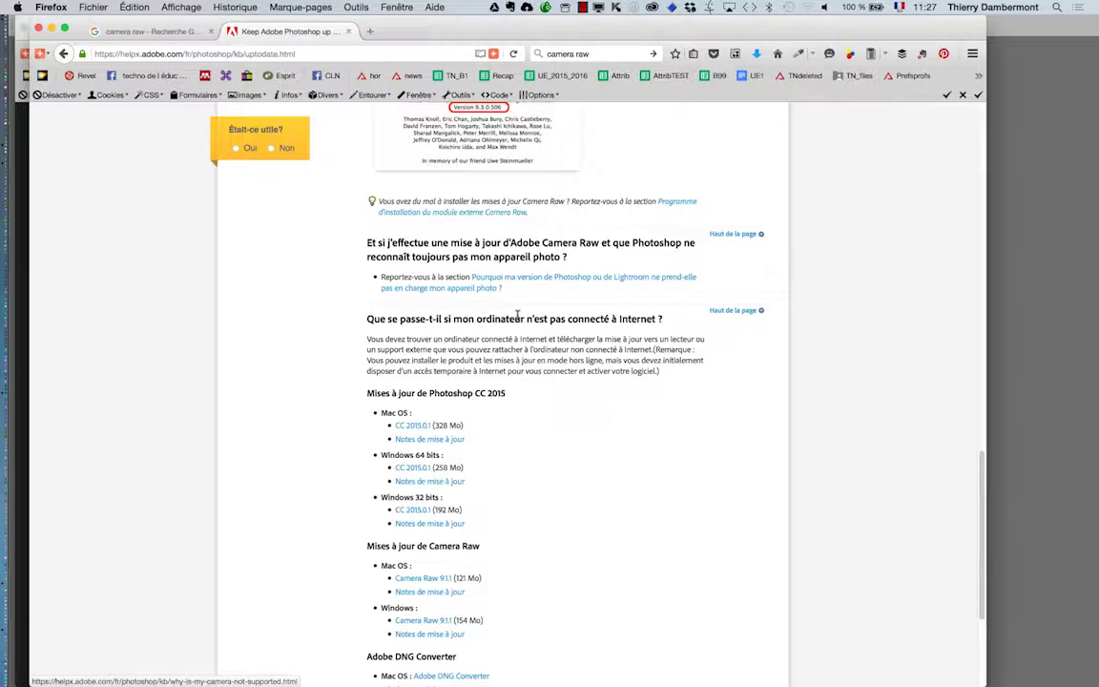
scroll(519, 320, "down", 3)
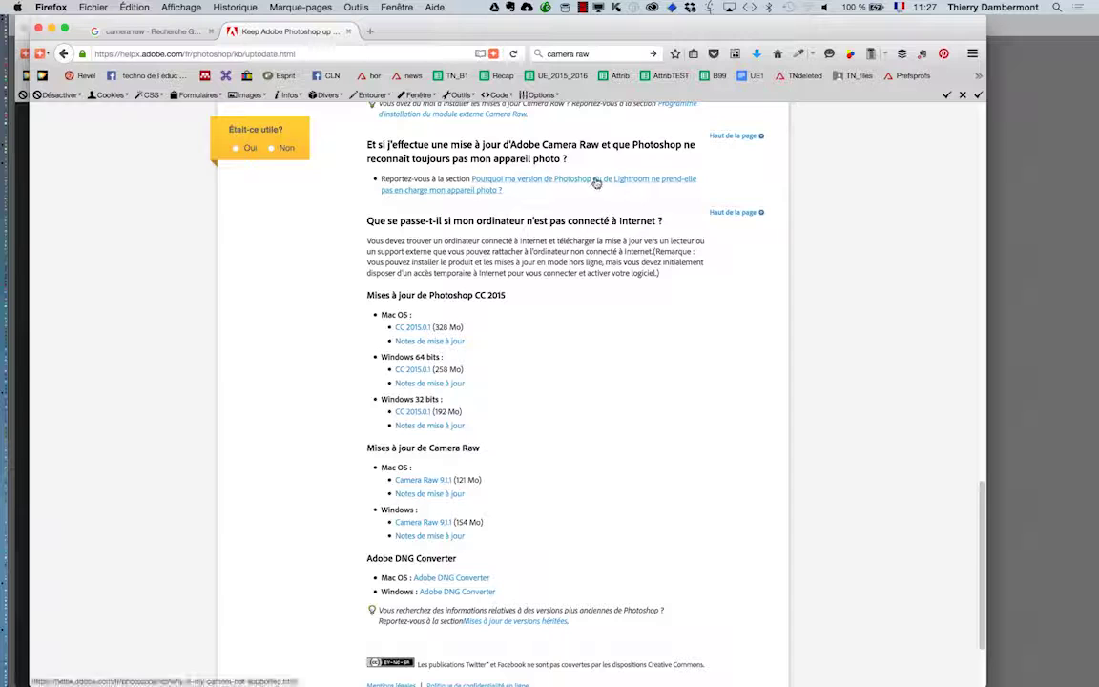
Return to the article on unsupported cameras through its link and review the sections on older versions and DNG conversion.
left_click(595, 181)
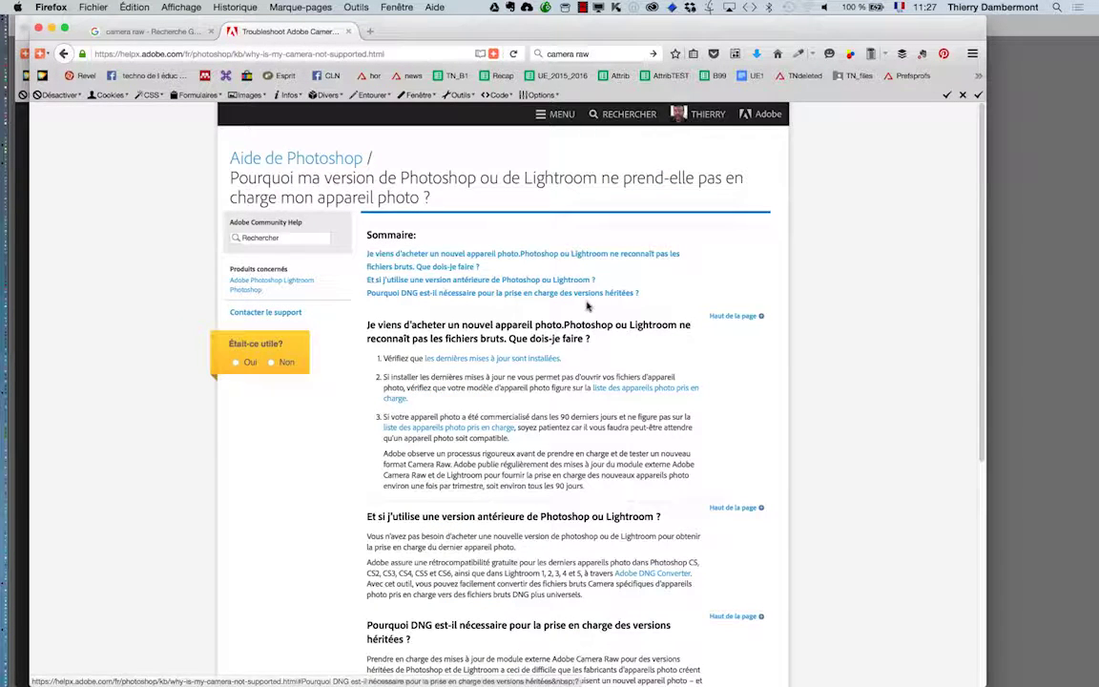
scroll(584, 287, "down", 2)
scroll(587, 301, "down", 6)
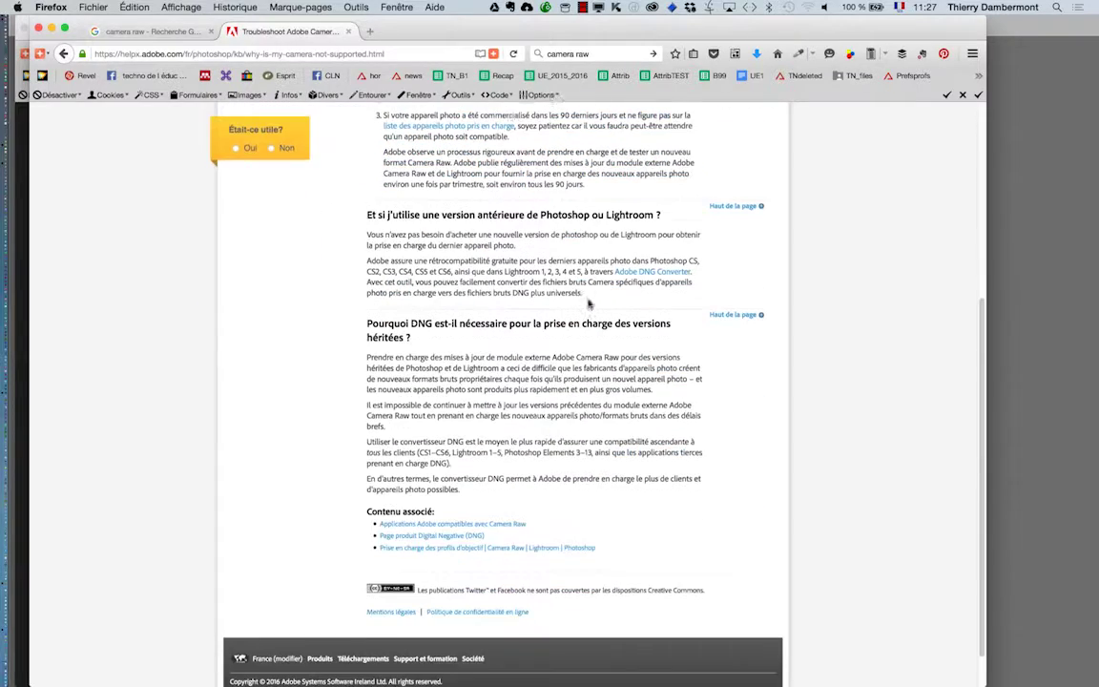
scroll(588, 301, "down", 1)
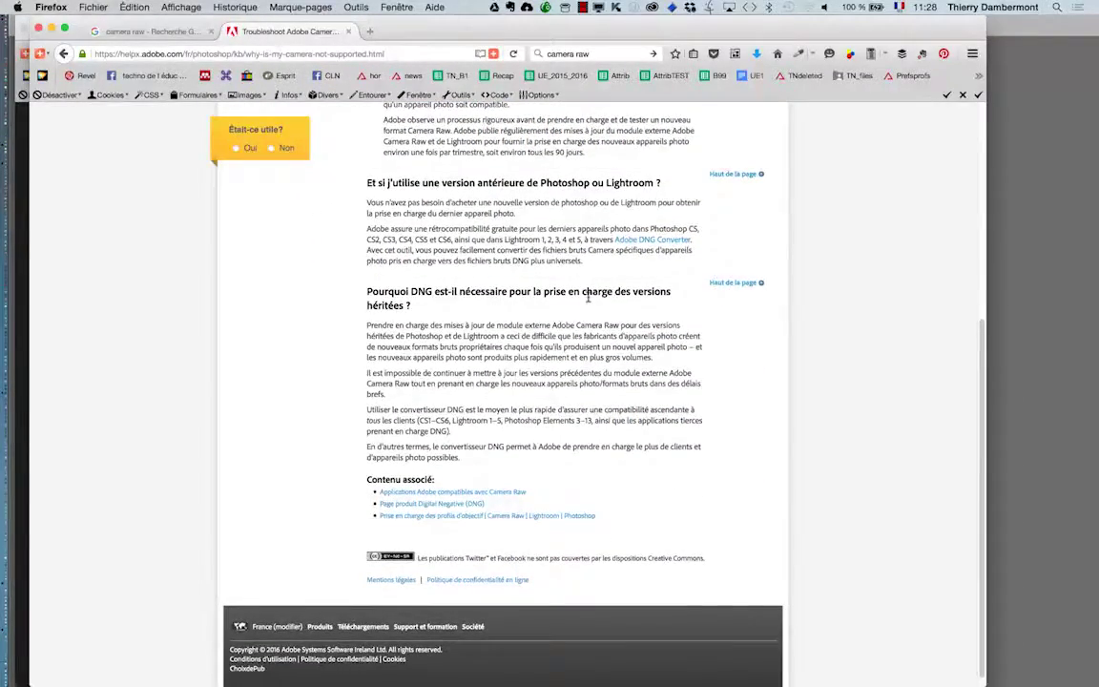
scroll(588, 298, "down", 1)
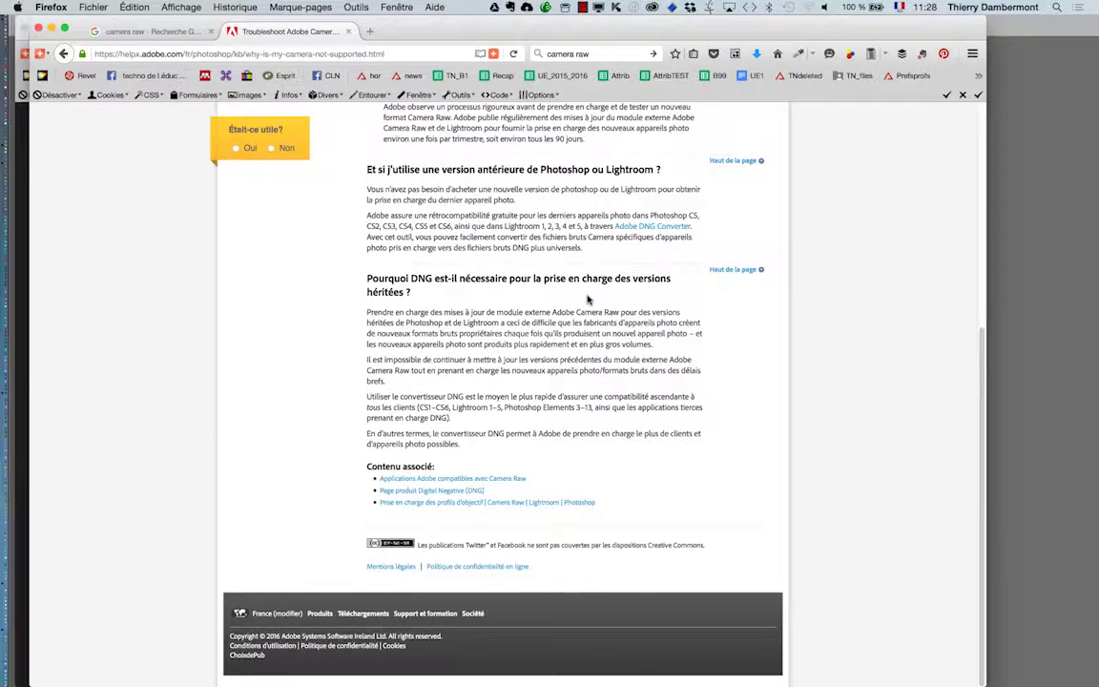
scroll(588, 300, "up", 10)
Search the web for "mise à jour descriptions raw".
left_click(582, 53)
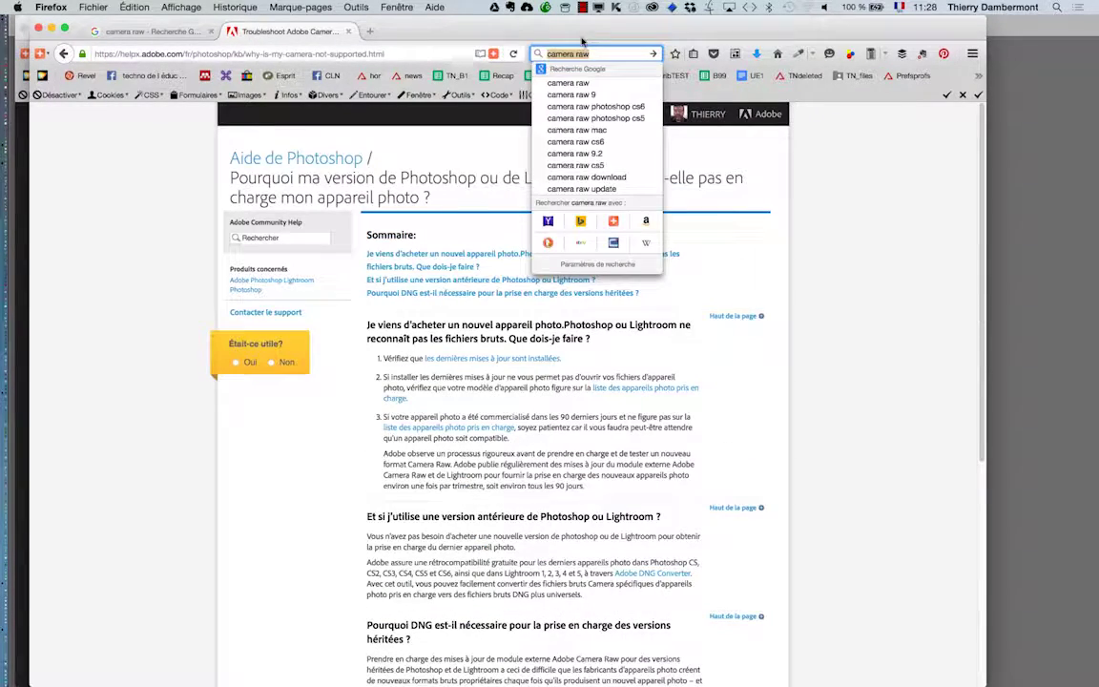
type("mise à jour")
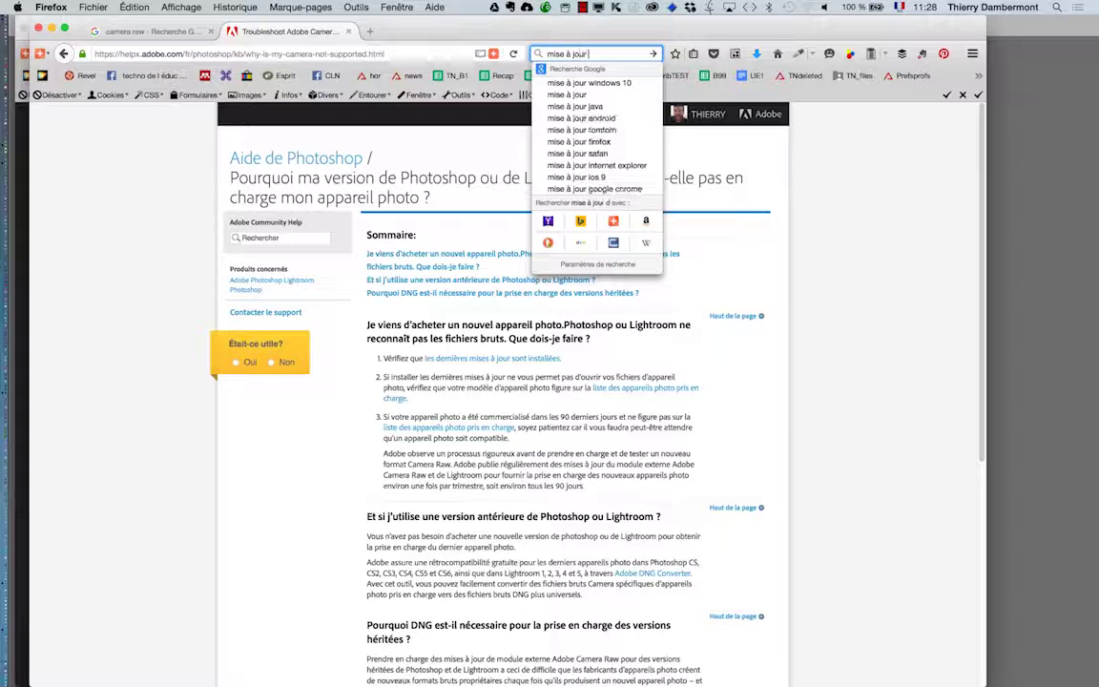
type(" descriptions ra")
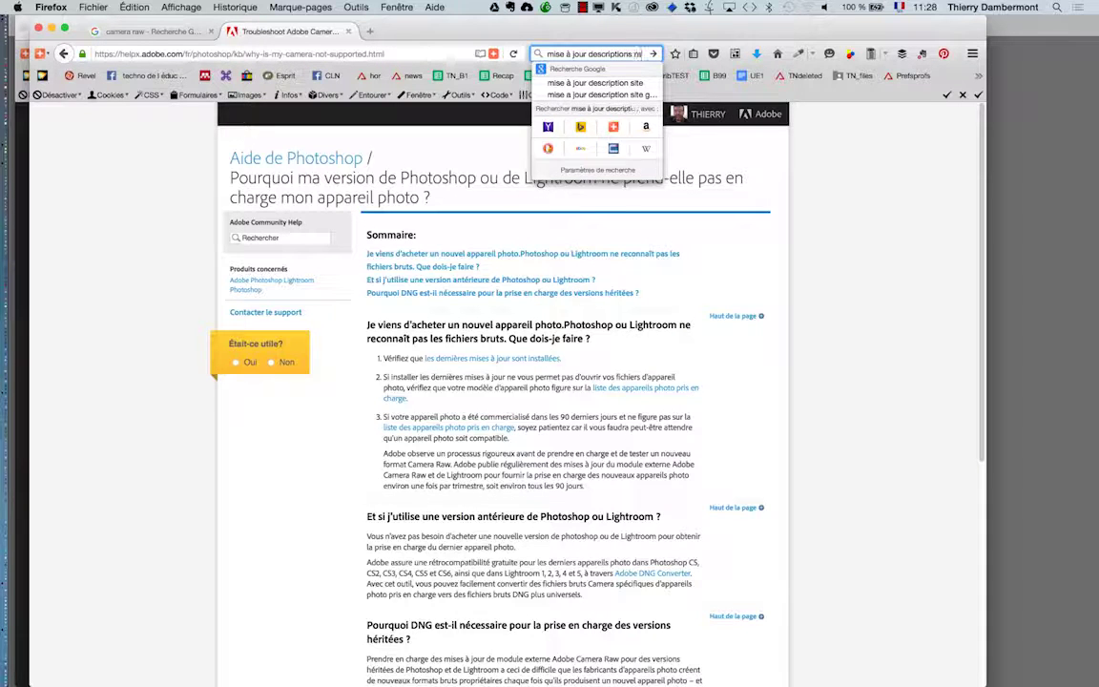
type("w")
key("Return")
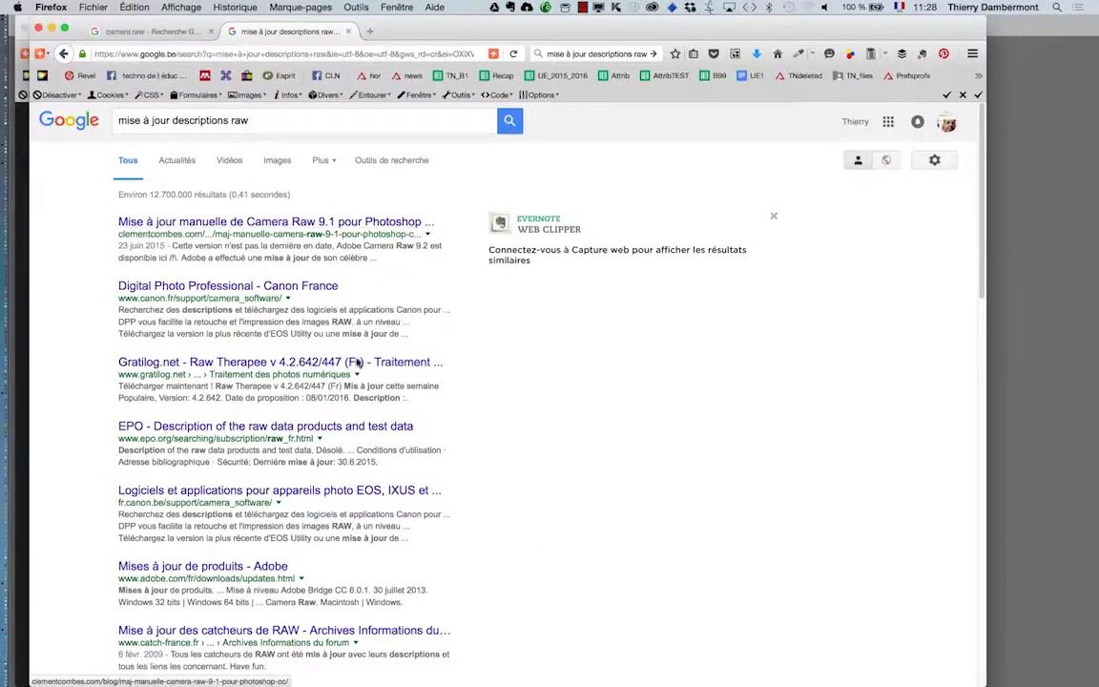
Search Google for "dxo optics pro" and examine the shopping offers for the elite and essential editions.
left_click(282, 122)
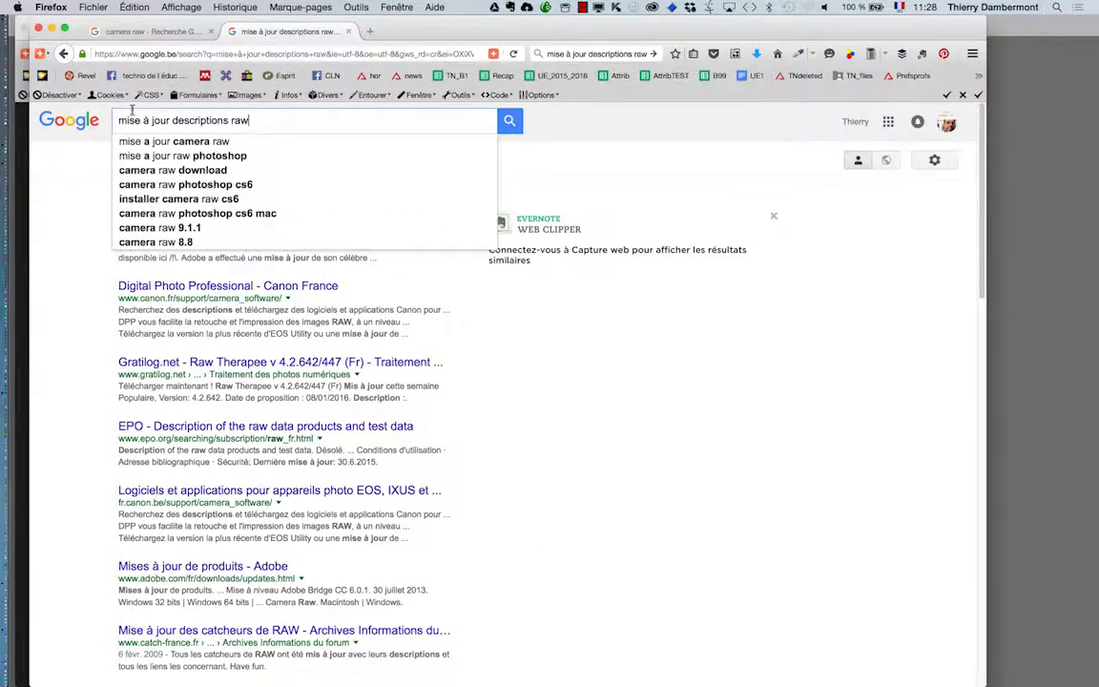
key("super+a")
type("dwo")
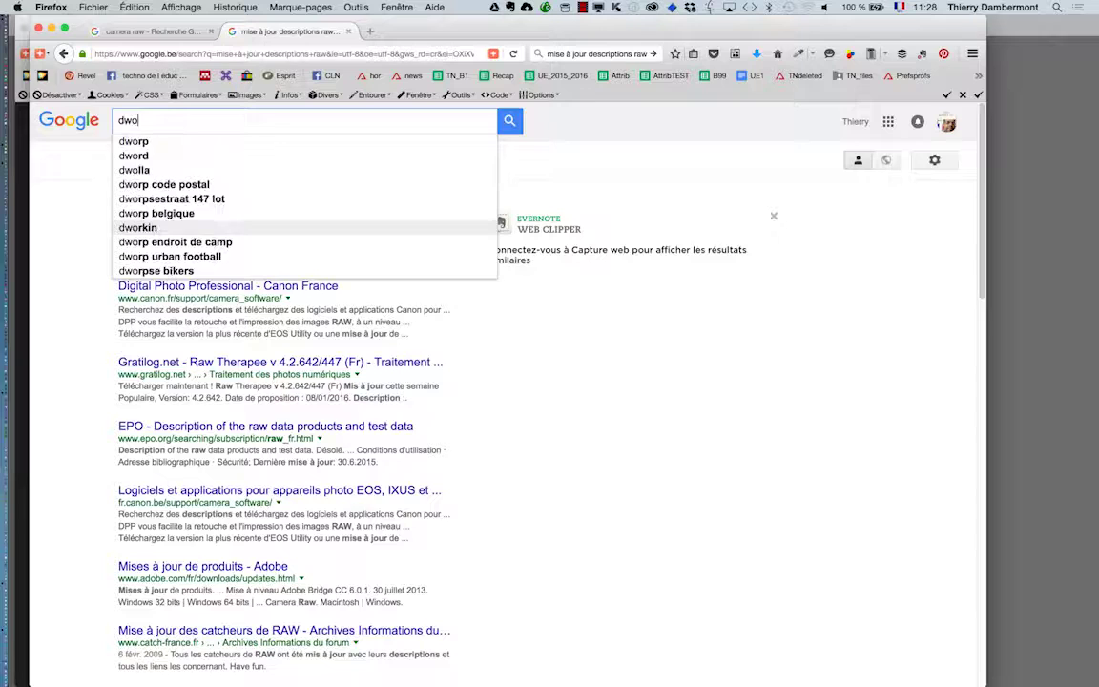
key("BackSpace")
key("BackSpace")
type("xo")
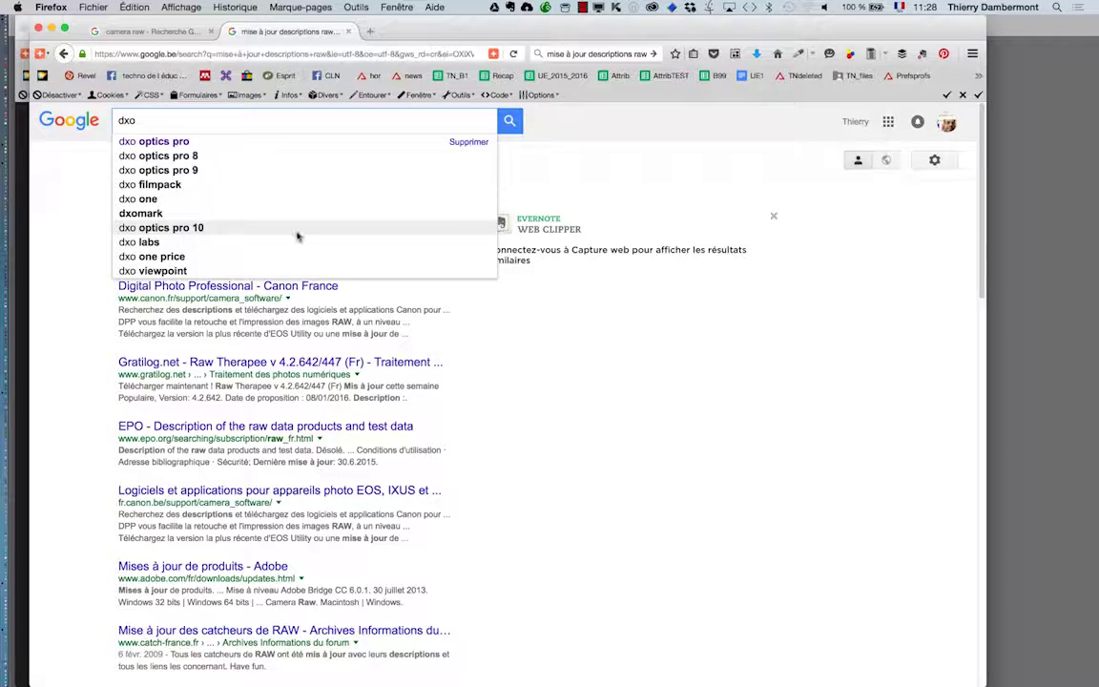
left_click(228, 143)
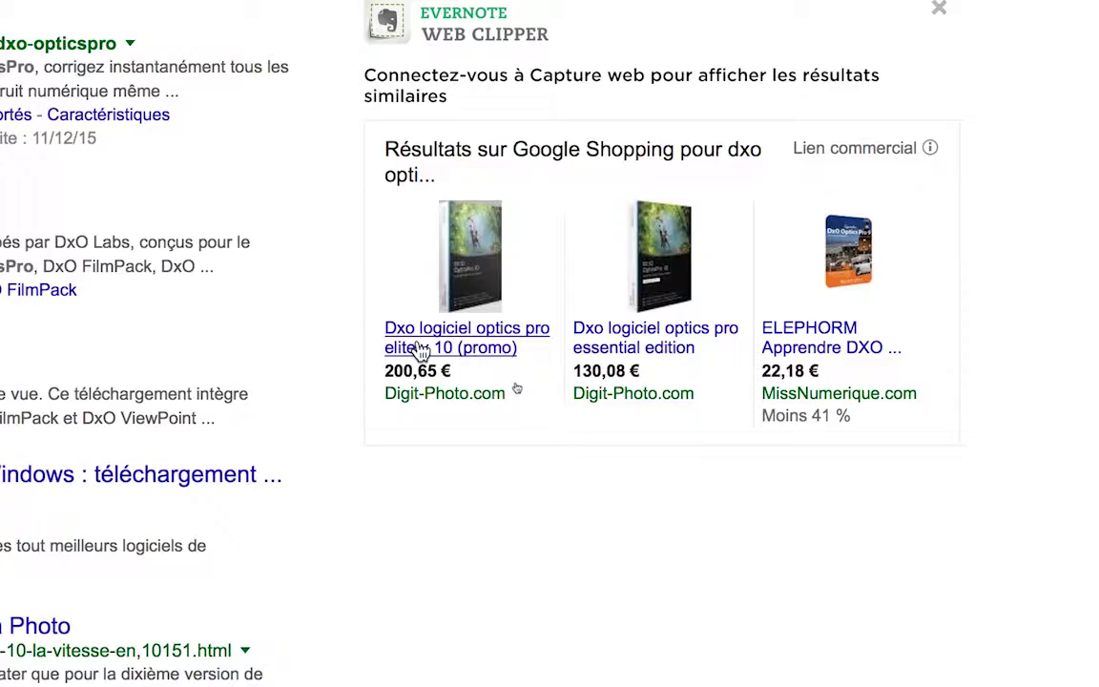
mouse_move(420, 351)
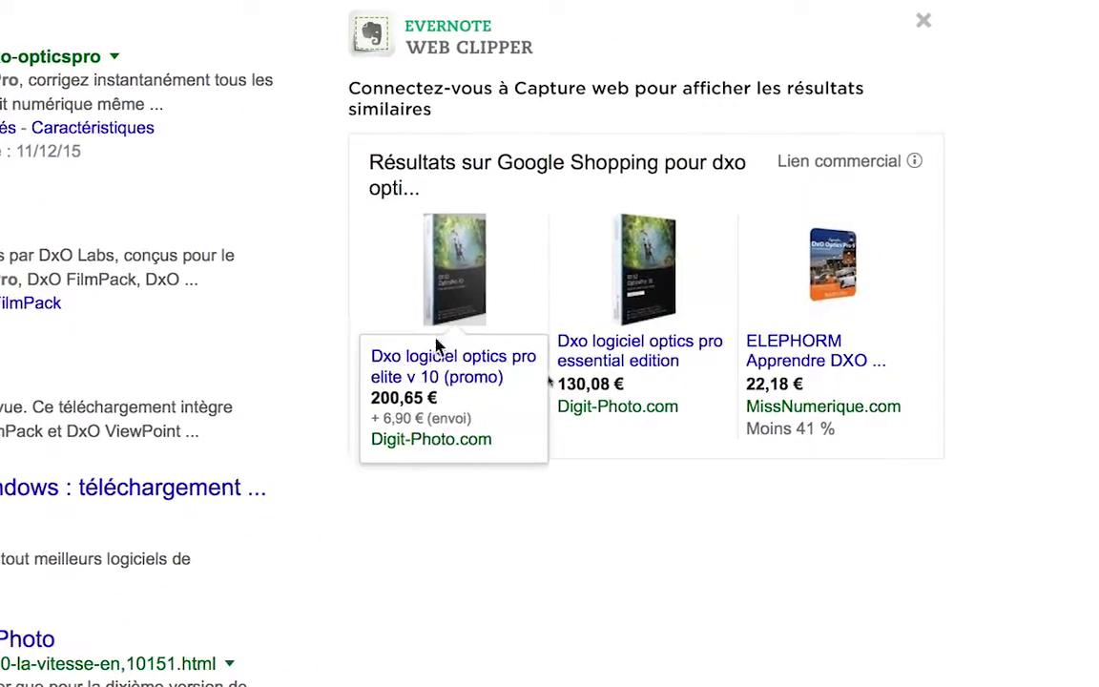
mouse_move(683, 363)
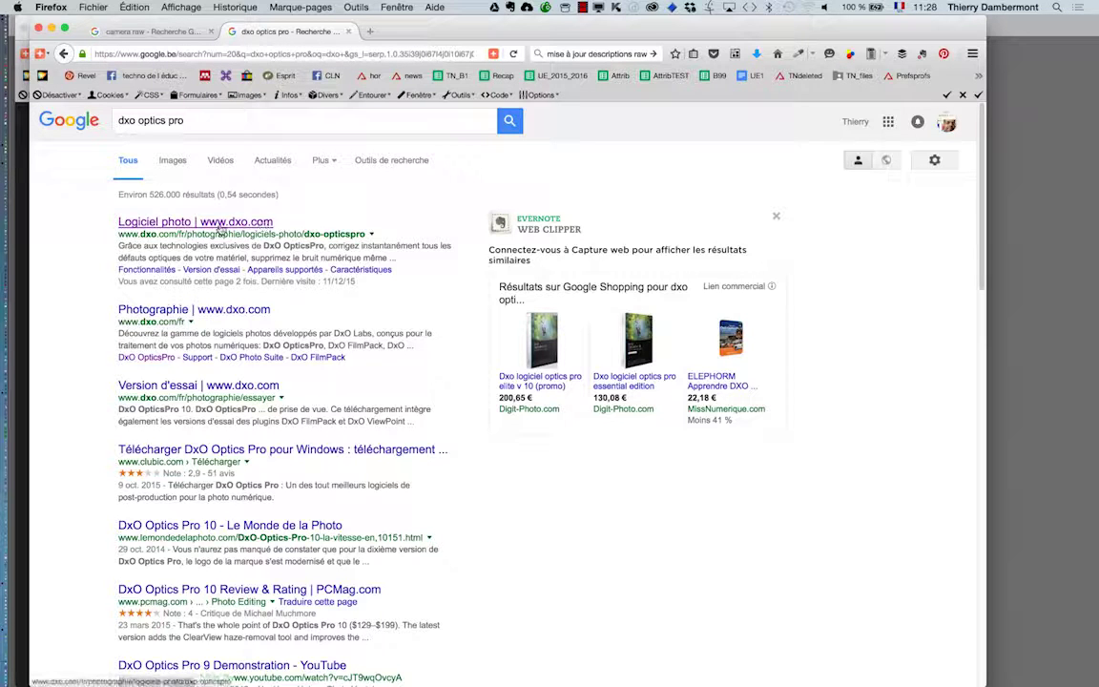
Close the DxO search tab and its browser window, and switch to Photoshop.
left_click(348, 32)
left_click(38, 30)
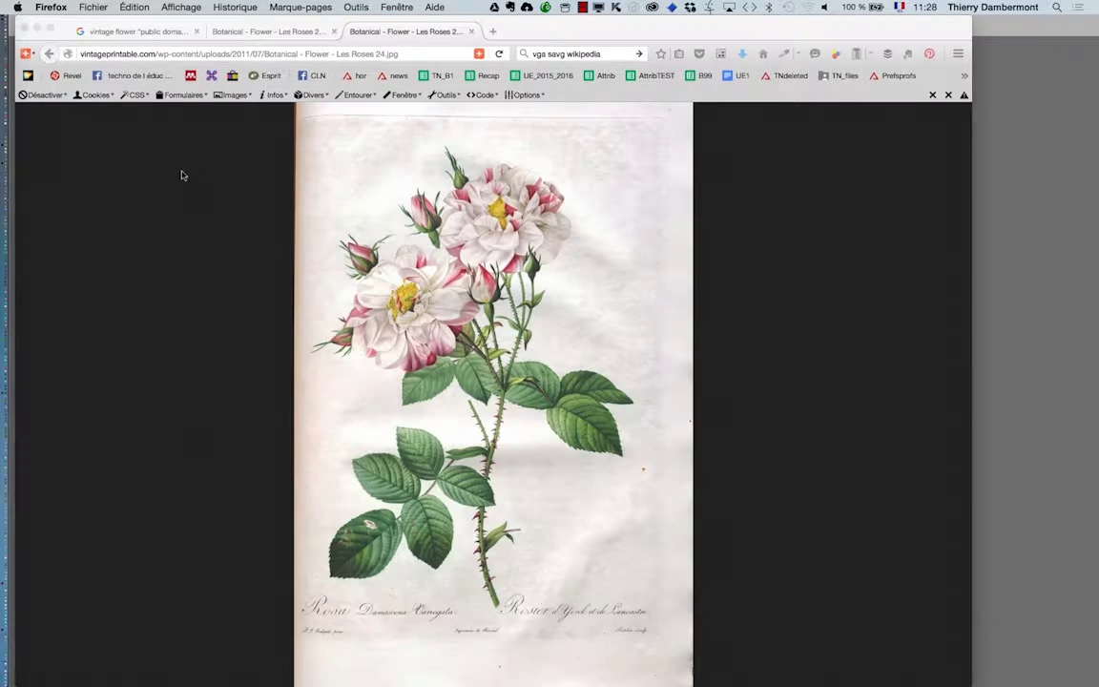
key("super+Tab")
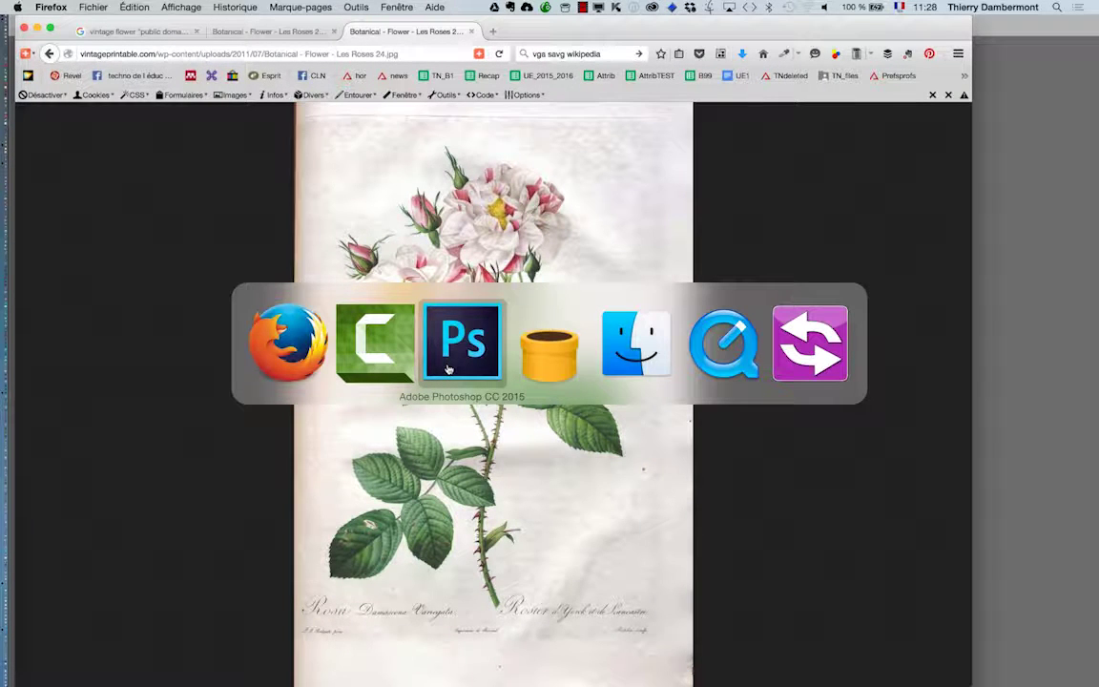
left_click(449, 370)
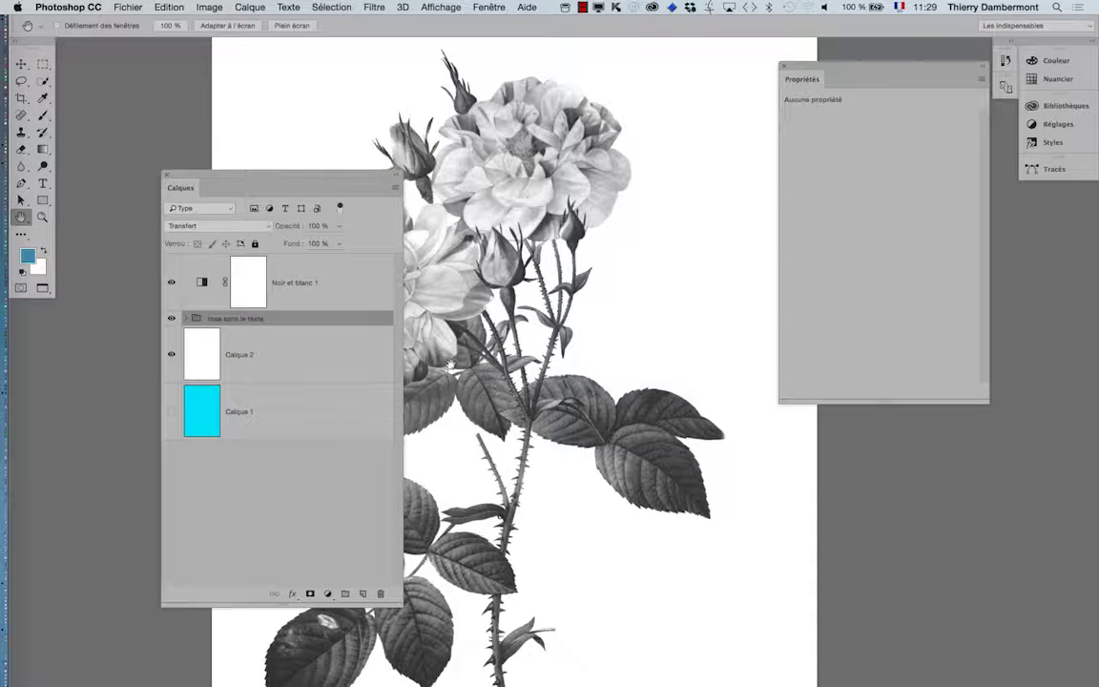
Move the Calques panel off the flowers and select the Noir et blanc 1 adjustment layer to show its colour settings.
left_click_drag(299, 191, 197, 114)
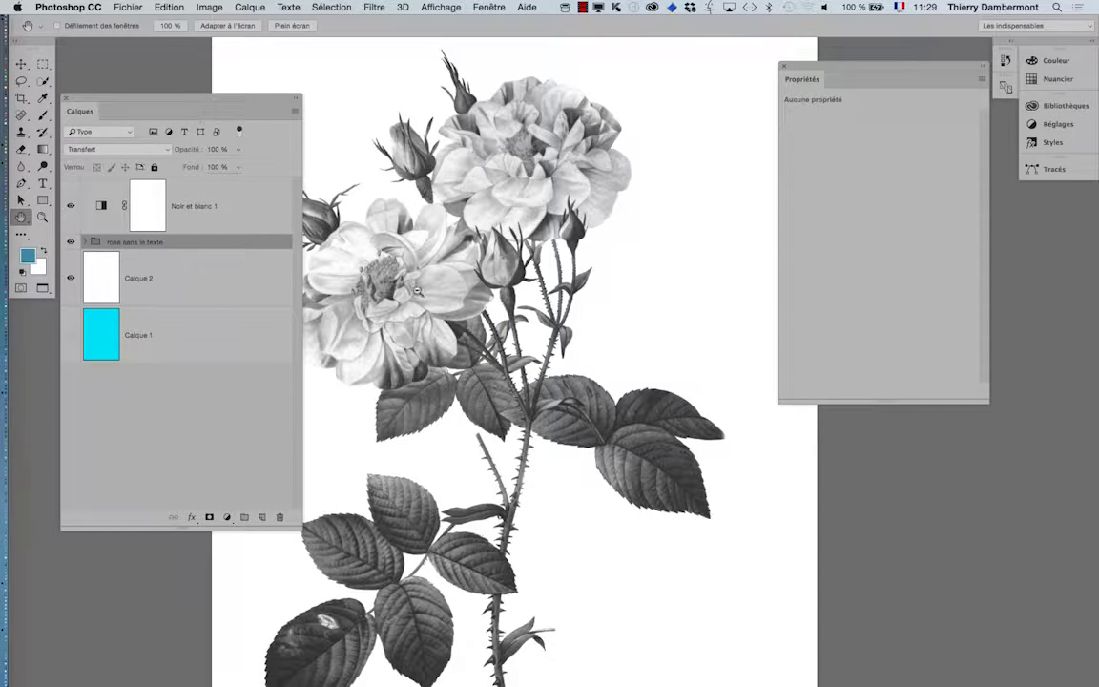
left_click_drag(417, 290, 474, 267)
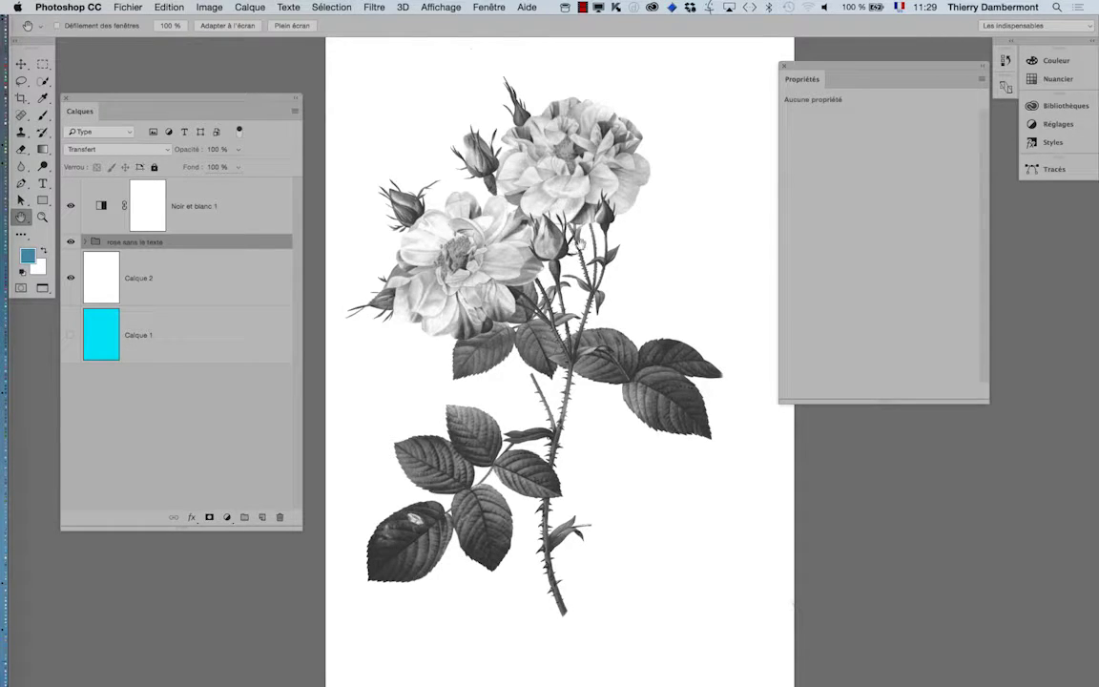
left_click(112, 206)
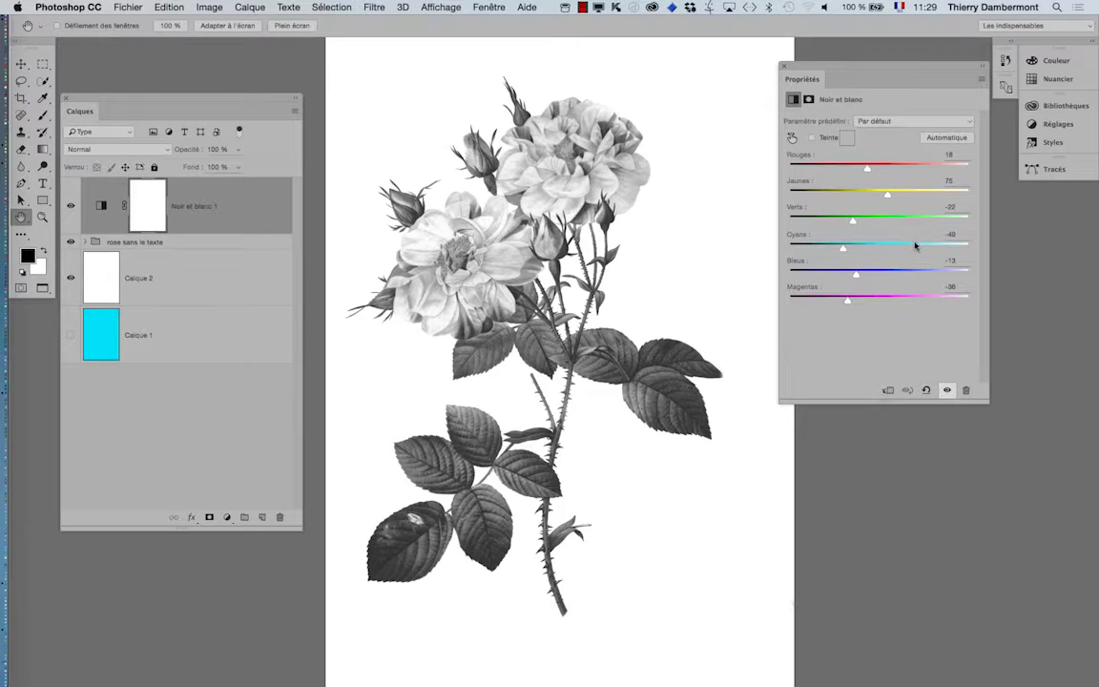